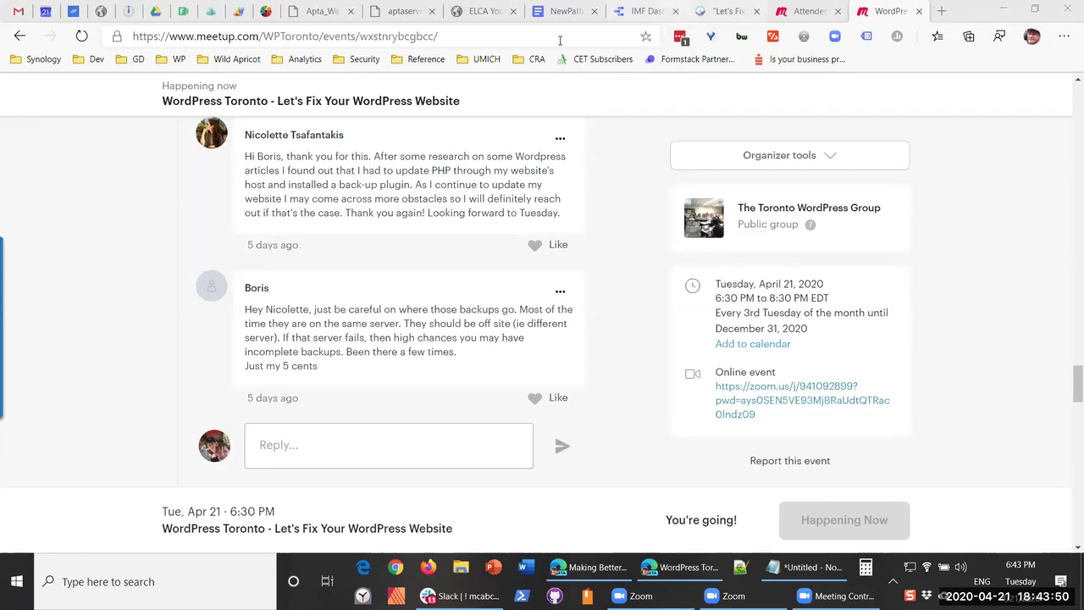
# Step: Switch to the WPToronto website, go to its wp-admin address and log in to the WordPress dashboard
pyautogui.click(718, 8)
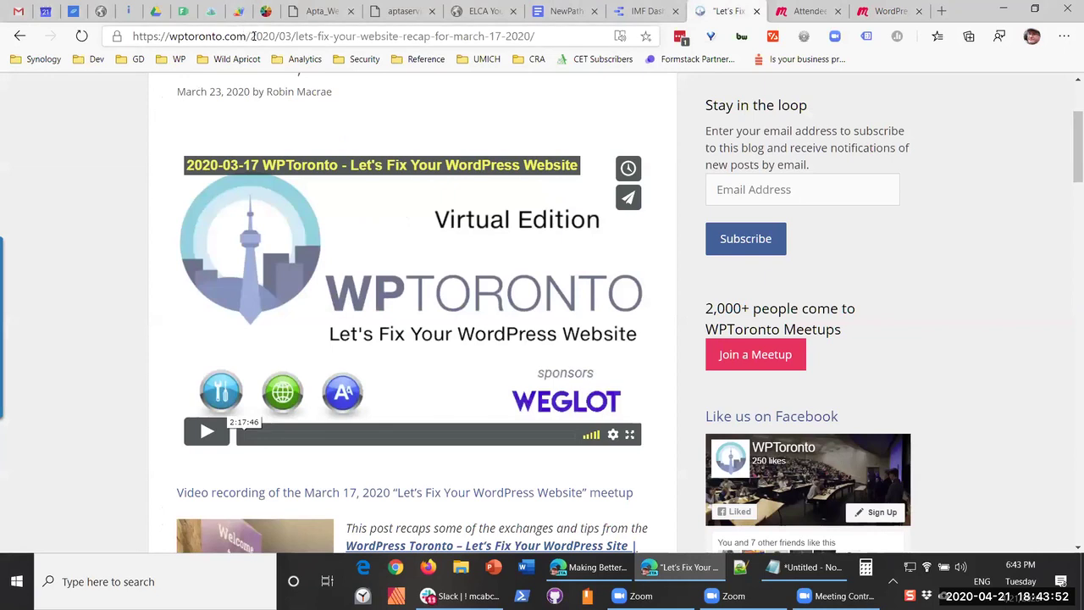
pyautogui.moveTo(252, 36); pyautogui.dragTo(605, 44)
pyautogui.write('wp-admin')
pyautogui.press('Return')
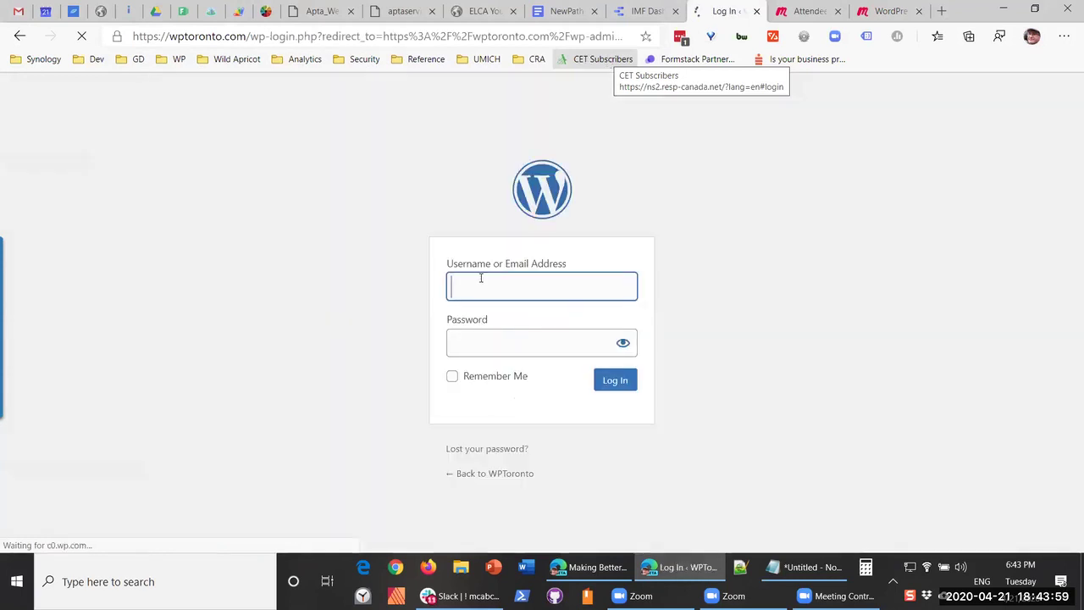
pyautogui.click(611, 381)
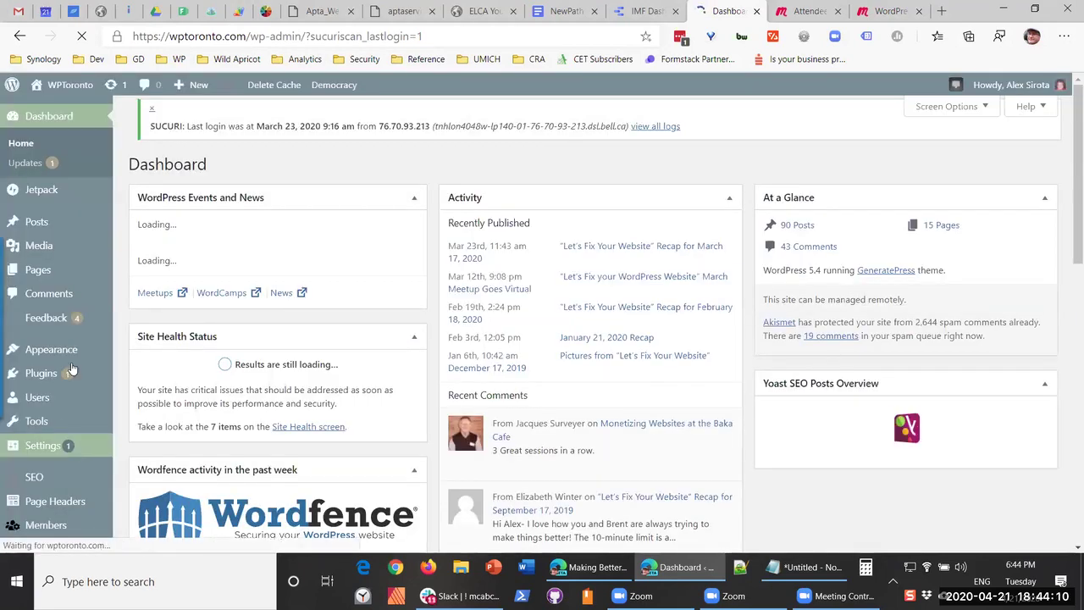
# Step: Dismiss the Members 3.0 welcome notice and open the Site Health tool
pyautogui.scroll(-2, 68, 457)
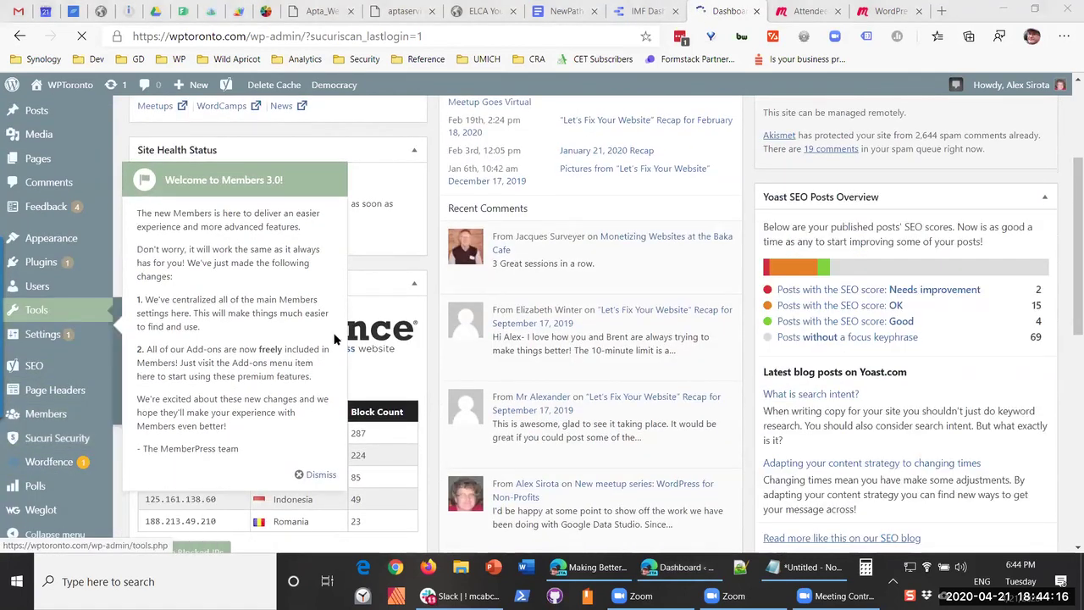
pyautogui.click(315, 475)
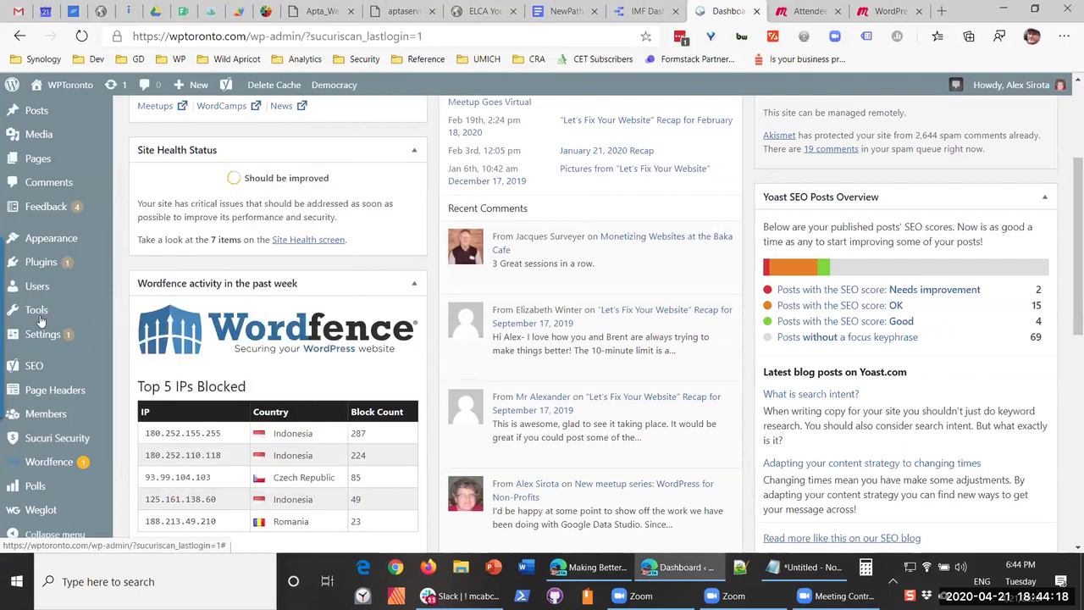
pyautogui.moveTo(50, 310)
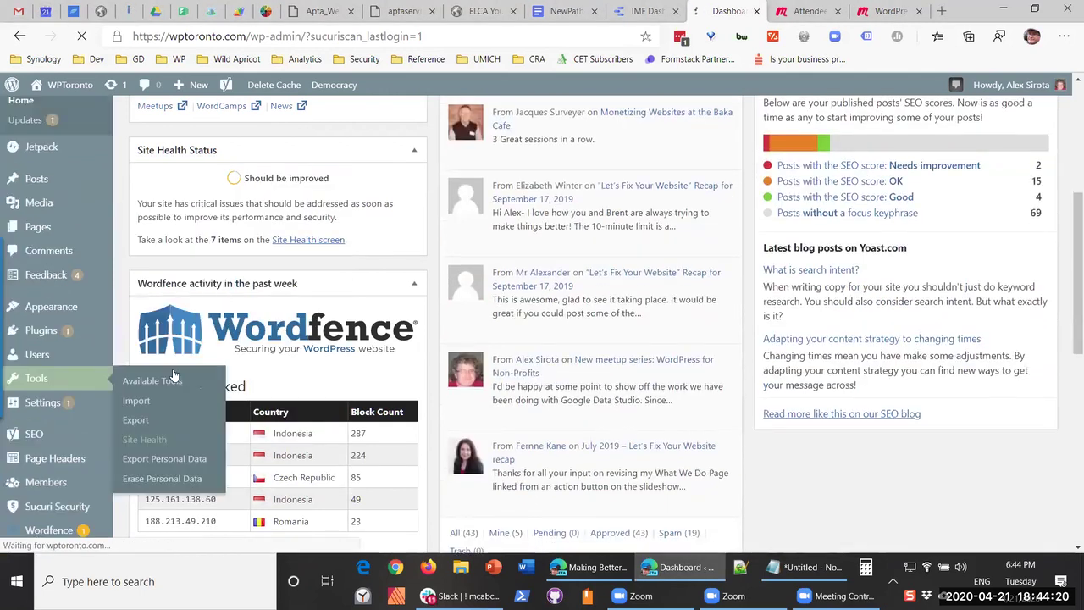
pyautogui.click(91, 328)
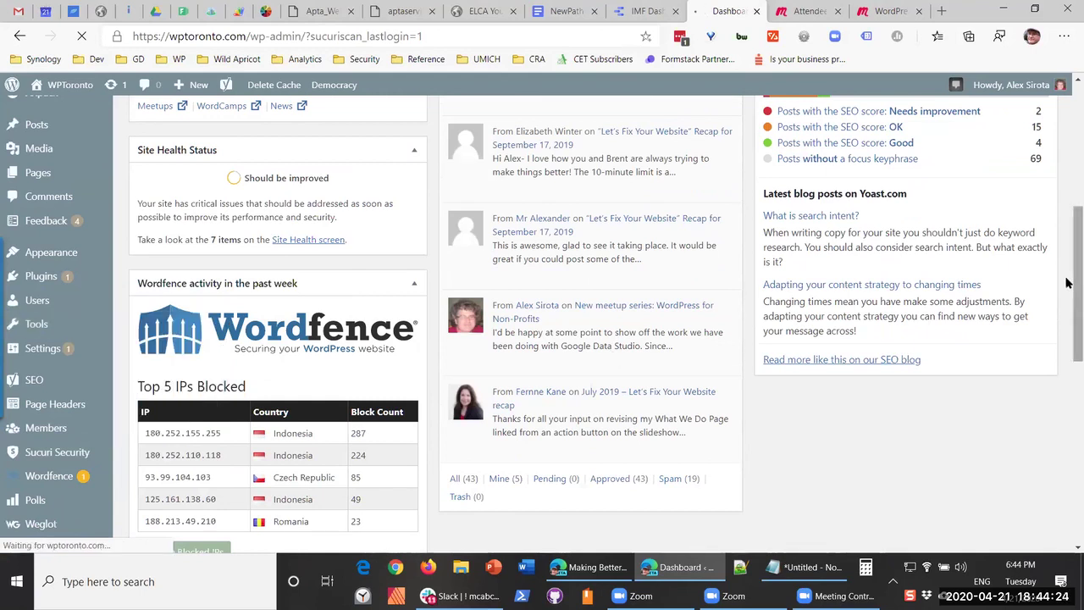
pyautogui.scroll(-6, 1066, 339)
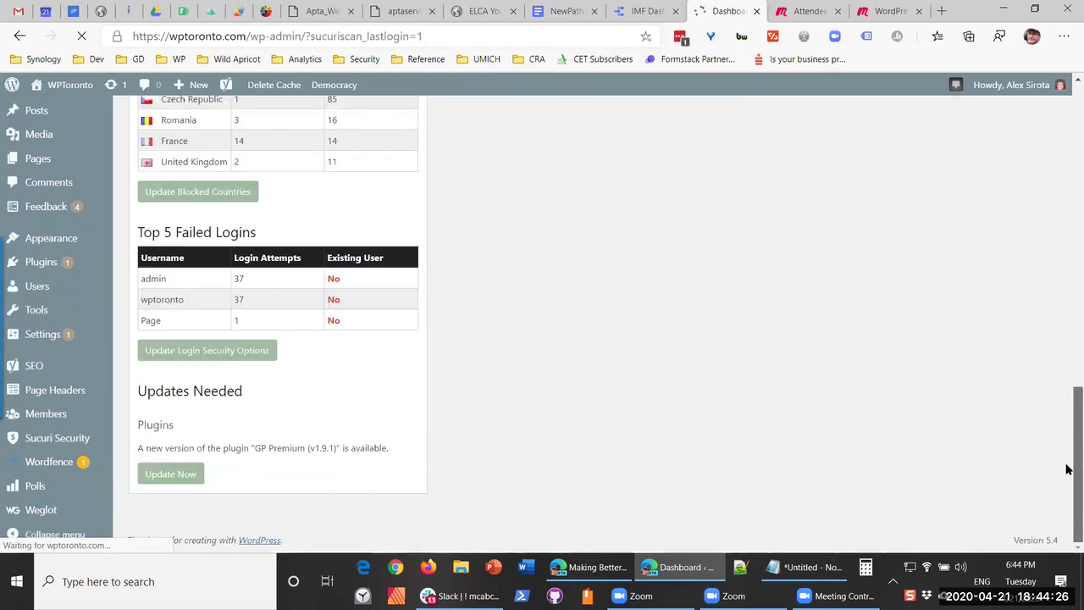
pyautogui.scroll(4, 1067, 469)
pyautogui.scroll(5, 1067, 469)
pyautogui.moveTo(71, 327)
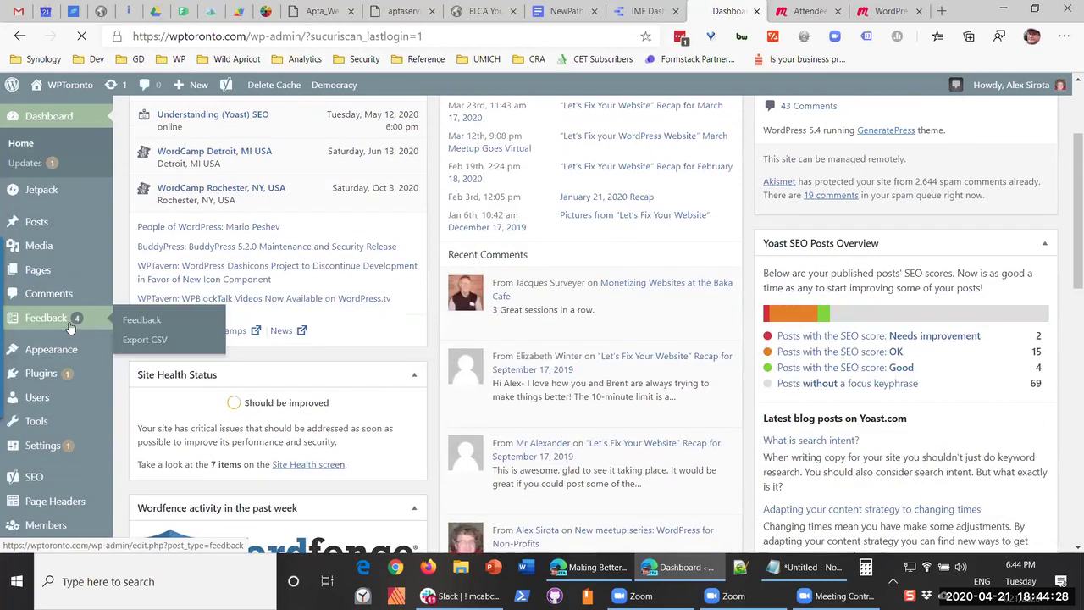
pyautogui.click(49, 426)
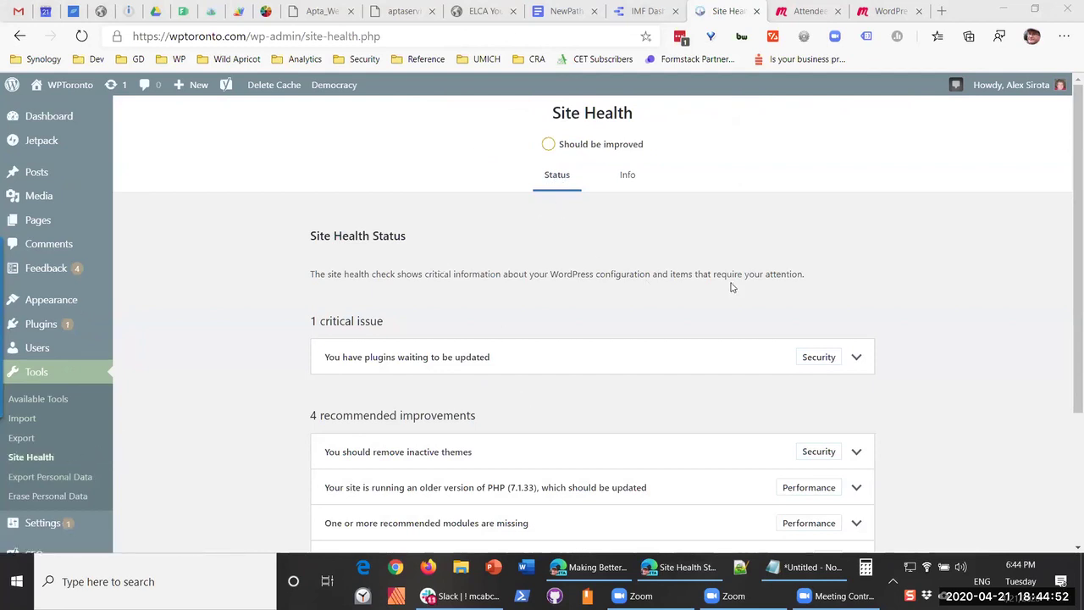
# Step: Expand the critical issue about plugins waiting to be updated and look over the recommended improvements
pyautogui.click(854, 309)
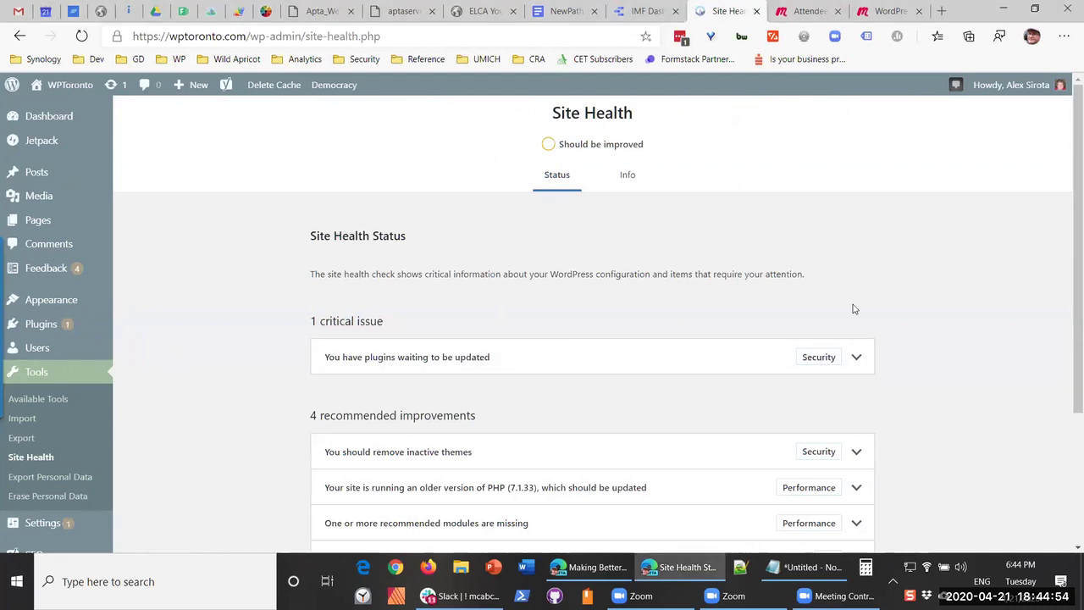
pyautogui.scroll(-1, 889, 305)
pyautogui.click(867, 273)
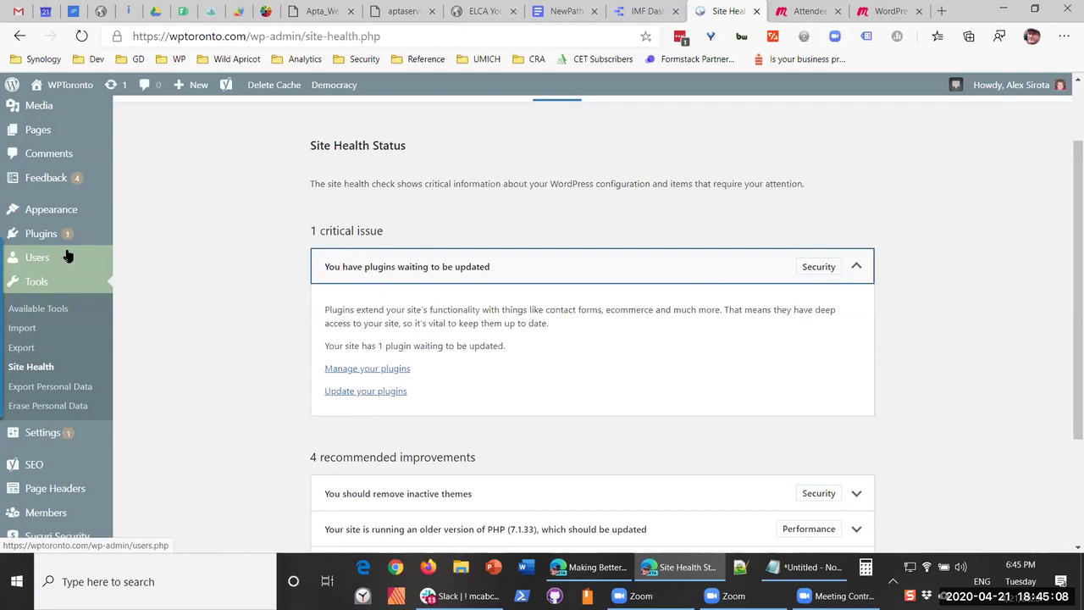
pyautogui.scroll(-1, 631, 346)
pyautogui.scroll(-2, 637, 347)
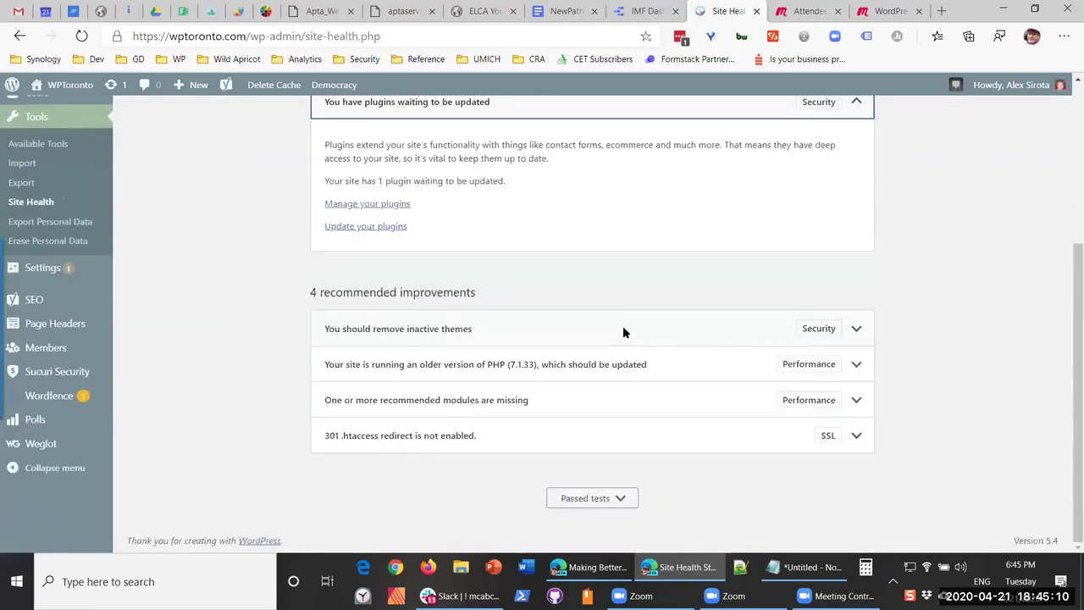
pyautogui.scroll(3, 622, 332)
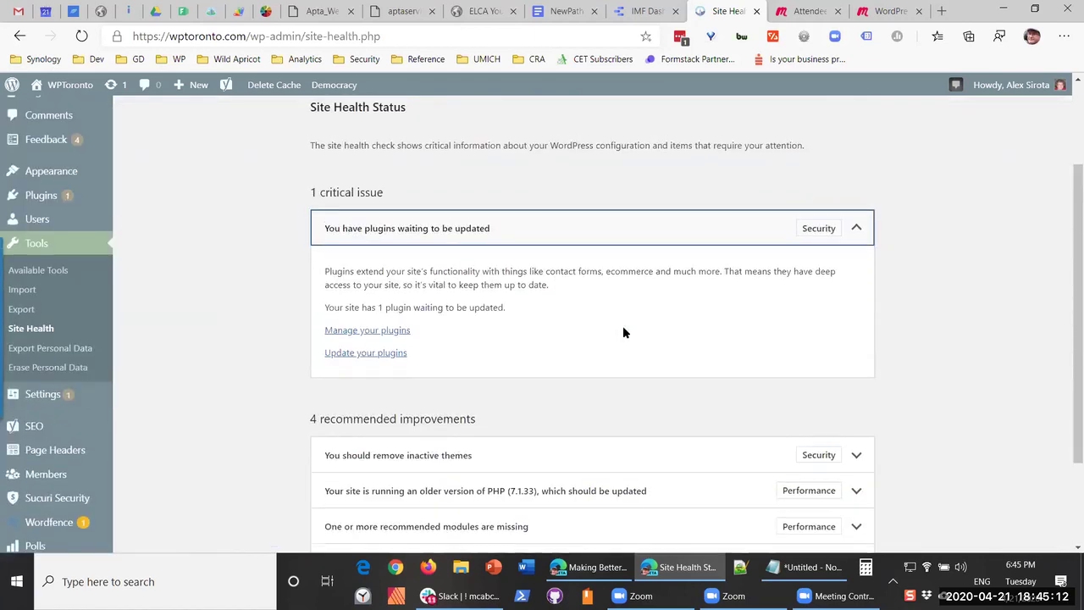
pyautogui.scroll(-2, 607, 310)
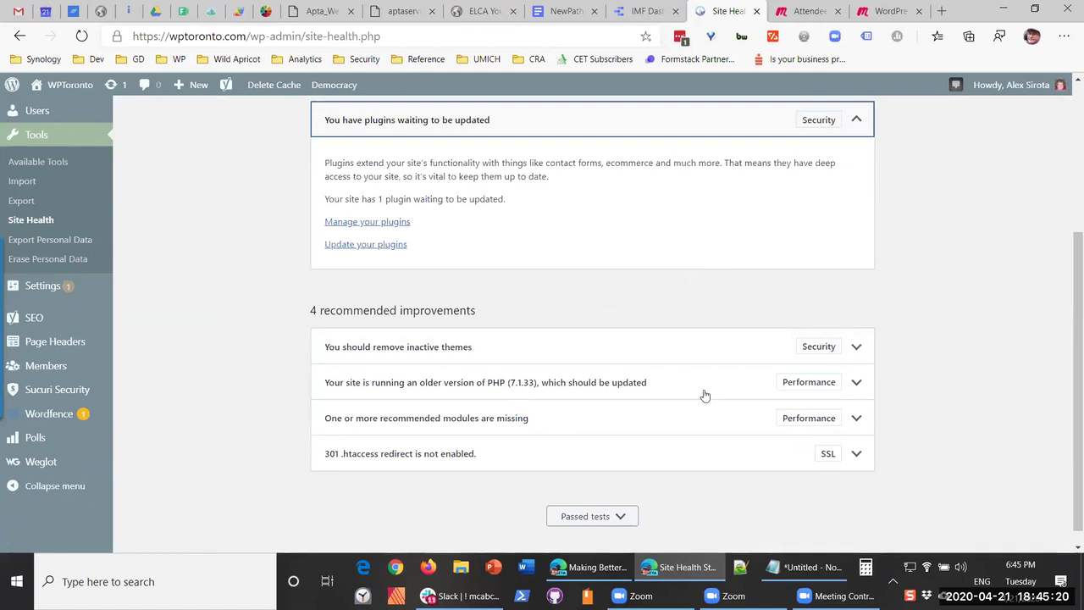
# Step: Check the inactive themes recommendation and the details on the older PHP version, collapsing each one again
pyautogui.click(858, 348)
pyautogui.click(858, 348)
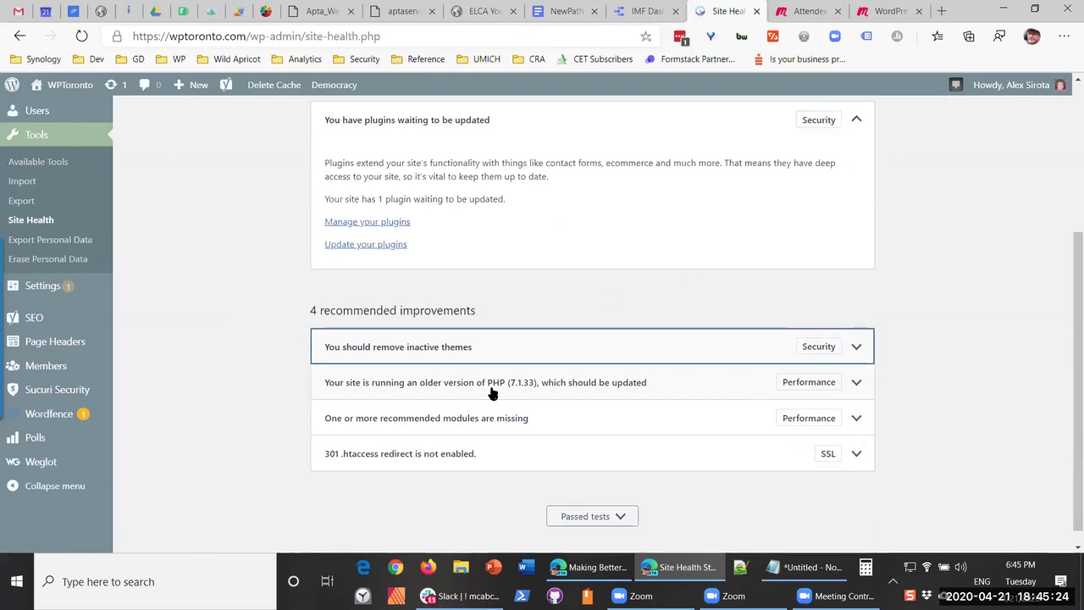
pyautogui.click(540, 389)
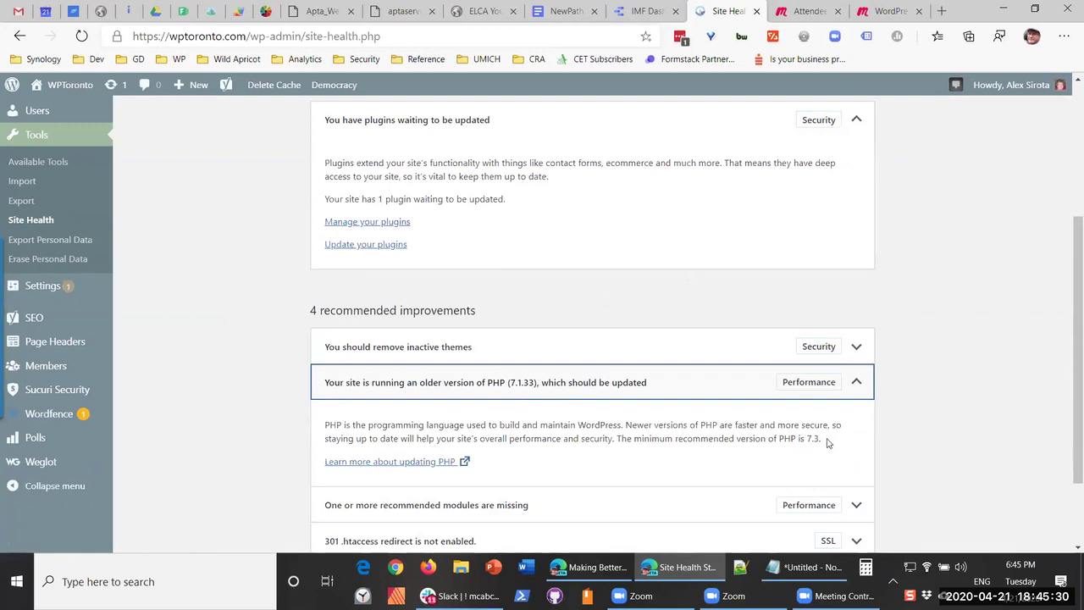
pyautogui.click(858, 383)
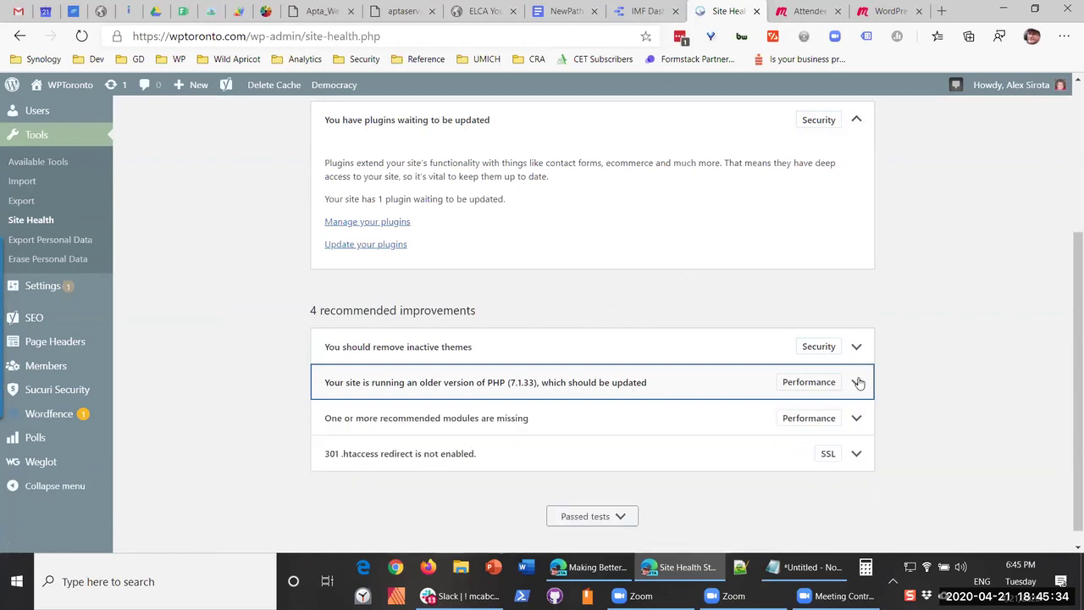
# Step: Expand the recommendations about missing modules and the 301 .htaccess redirect to read their details
pyautogui.click(857, 418)
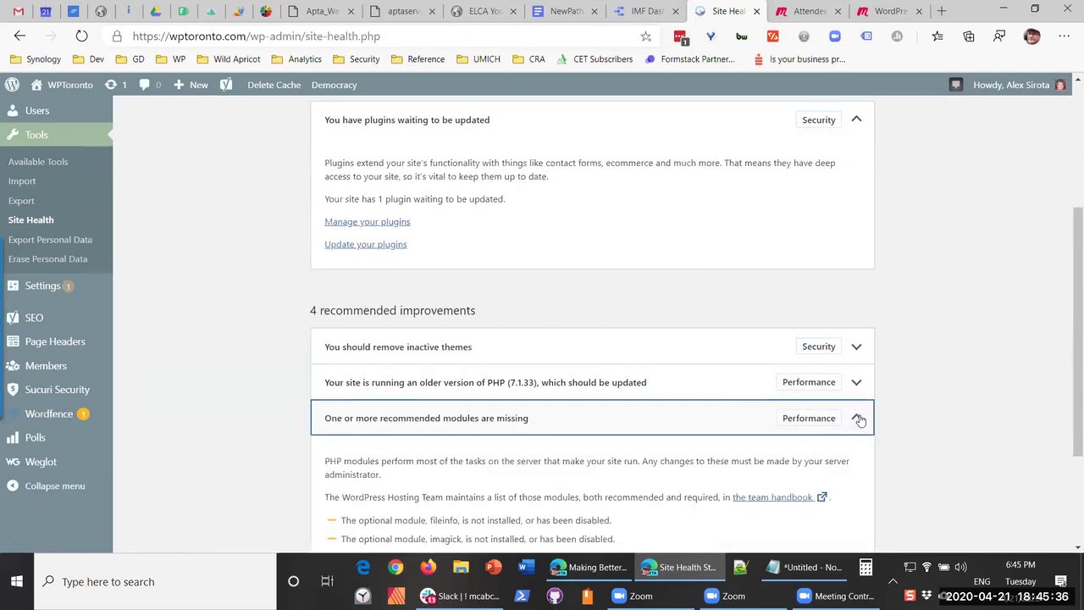
pyautogui.scroll(-2, 860, 419)
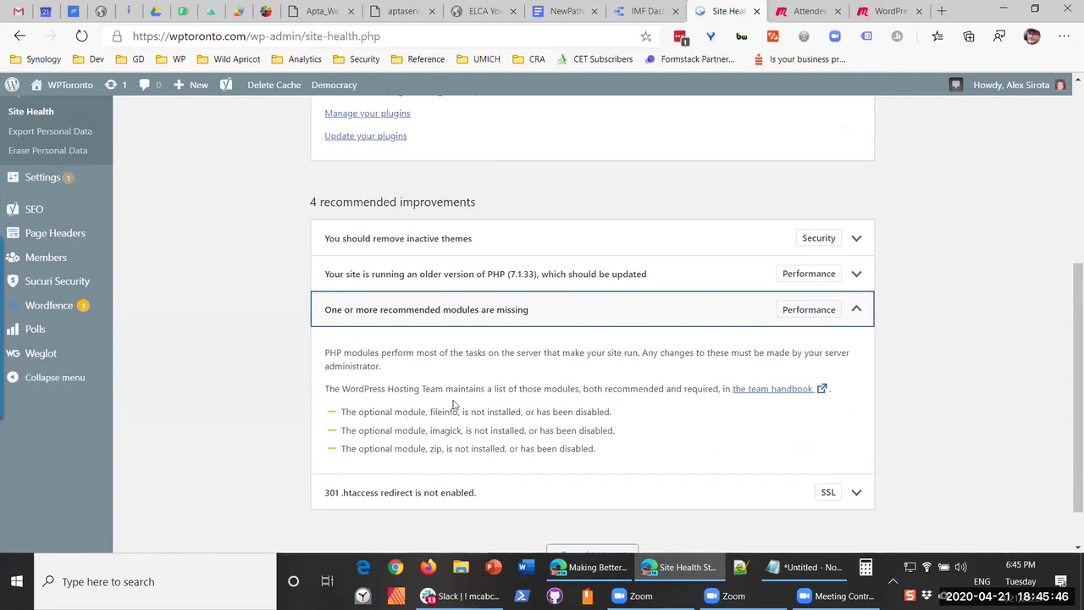
pyautogui.scroll(-1, 633, 363)
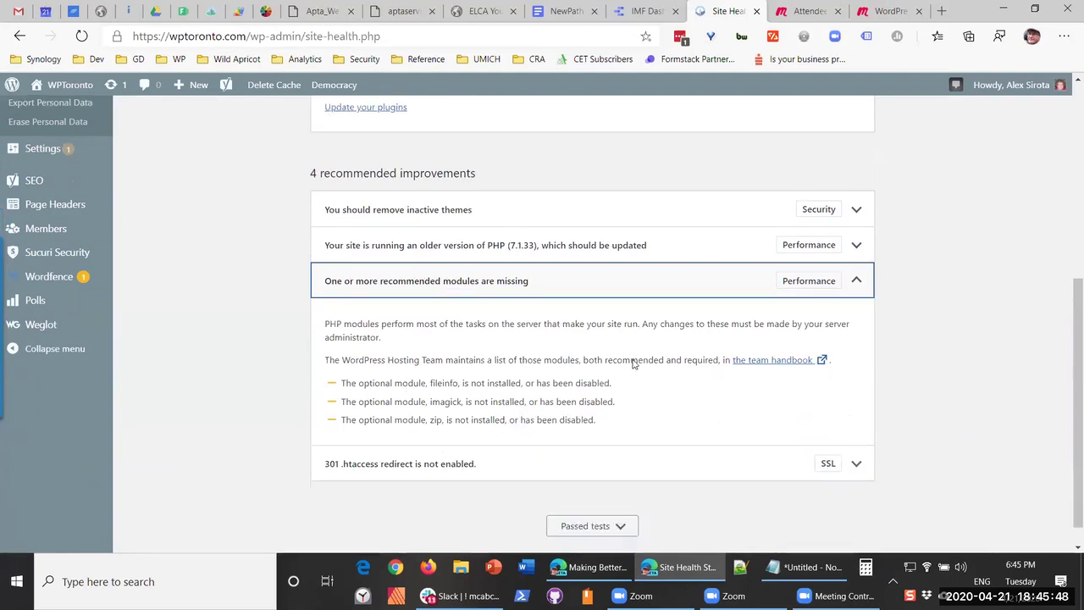
pyautogui.scroll(-1, 657, 394)
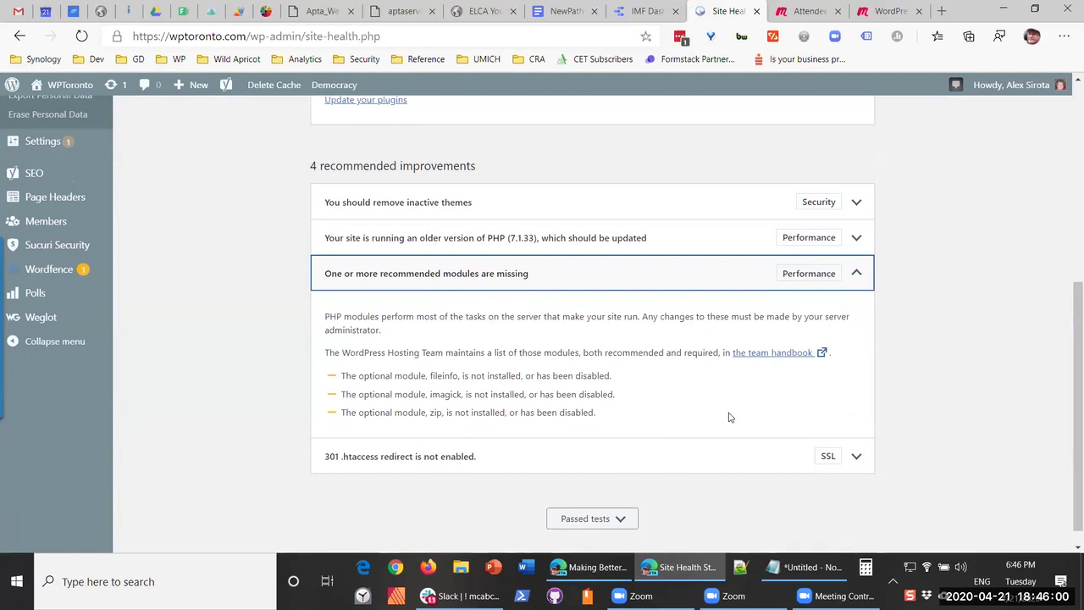
pyautogui.click(857, 458)
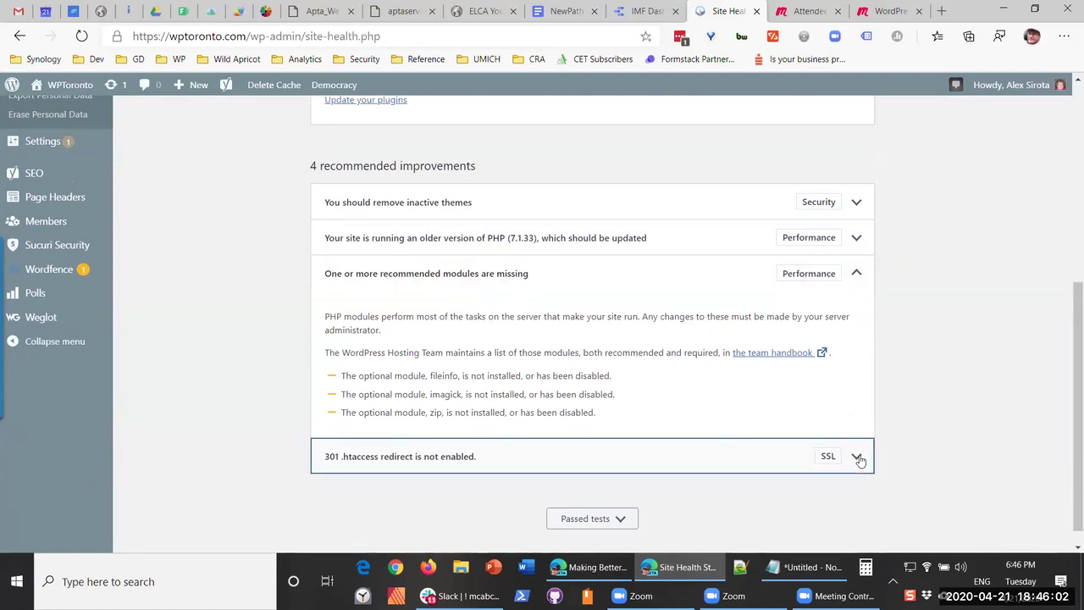
pyautogui.scroll(-2, 678, 441)
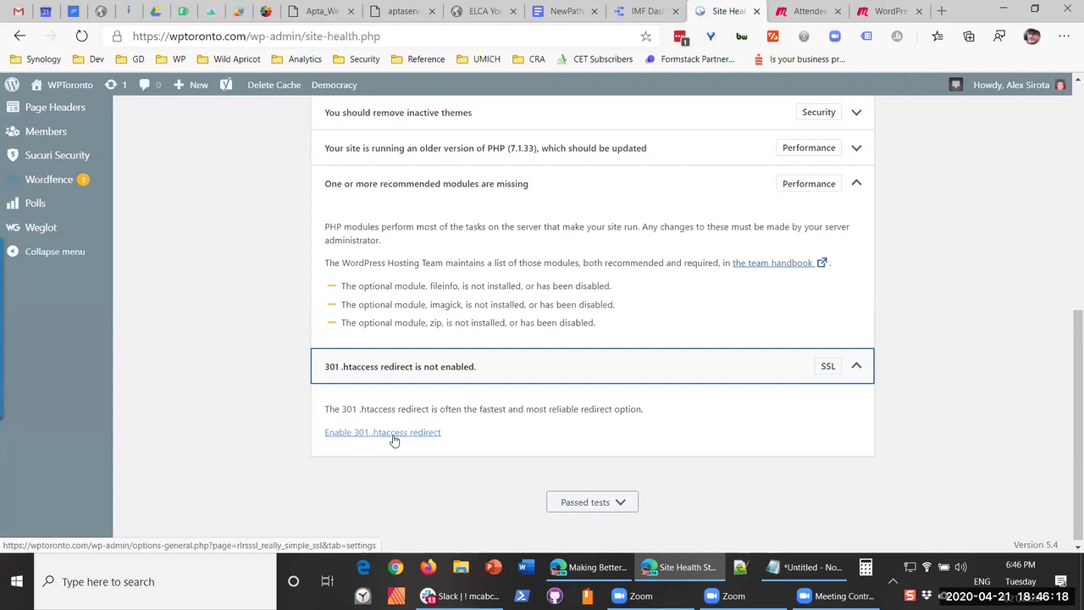
# Step: Show the passed Site Health tests and review the whole list of items without issues
pyautogui.click(633, 500)
pyautogui.scroll(-3, 703, 424)
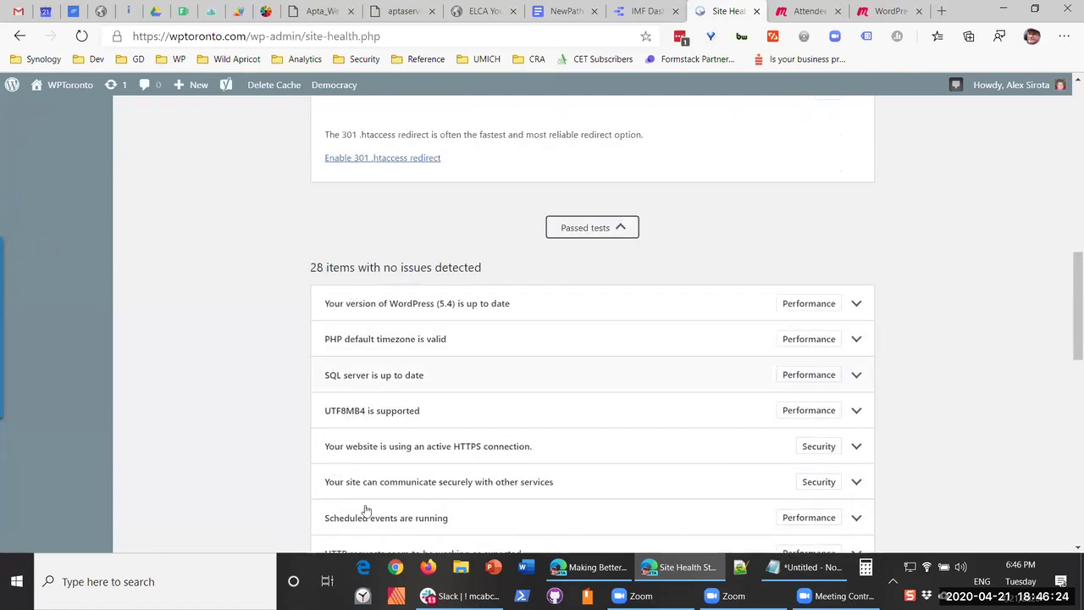
pyautogui.scroll(-3, 398, 322)
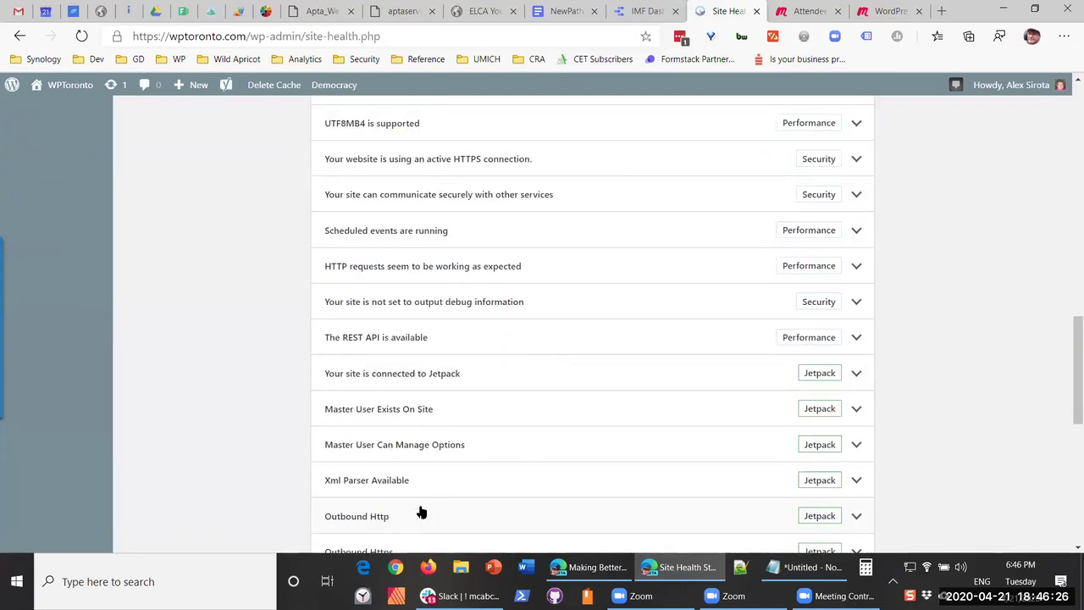
pyautogui.scroll(-6, 424, 500)
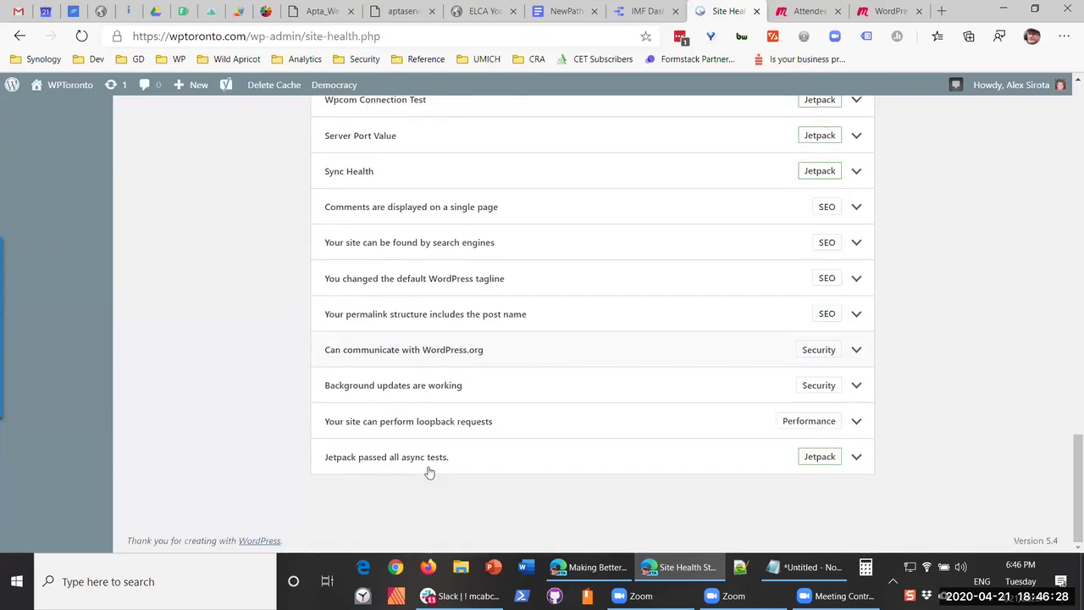
pyautogui.scroll(15, 424, 457)
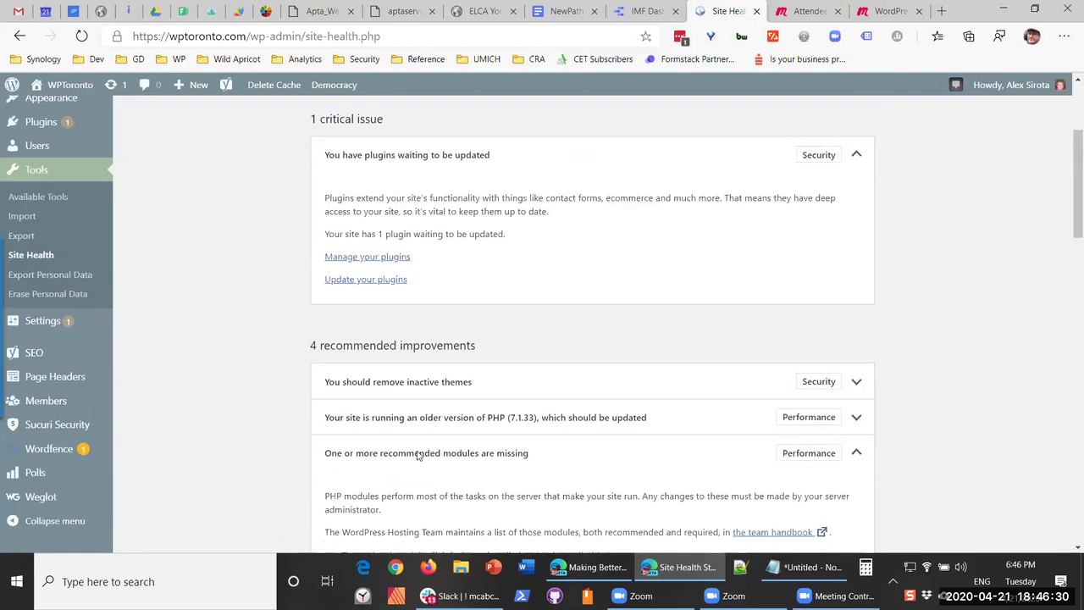
# Step: Open the Site Health Info page and look through its list of configuration sections
pyautogui.scroll(3, 417, 455)
pyautogui.click(634, 185)
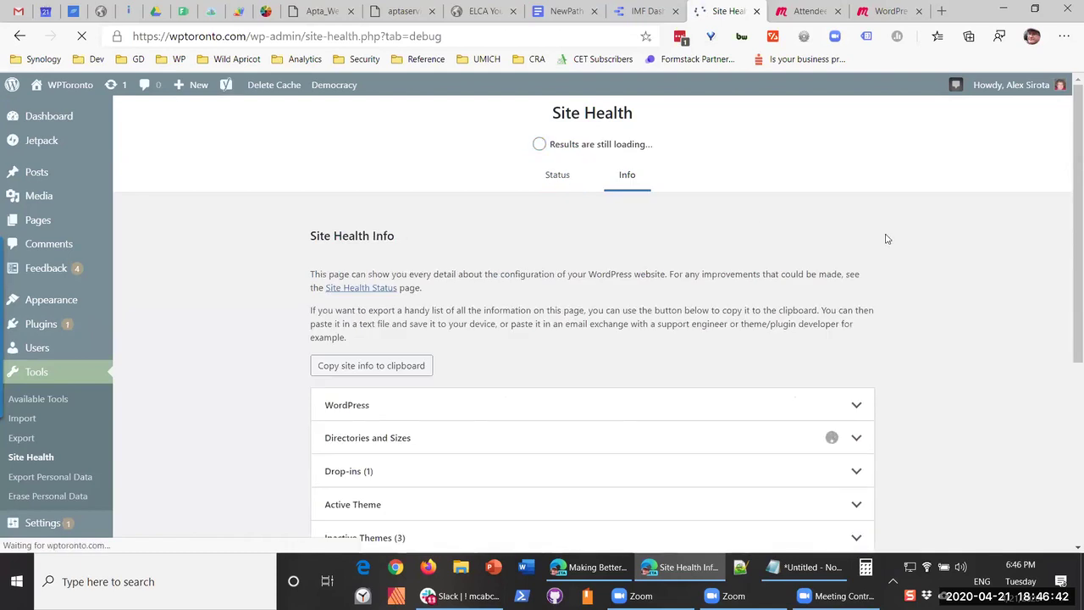
pyautogui.scroll(-2, 851, 291)
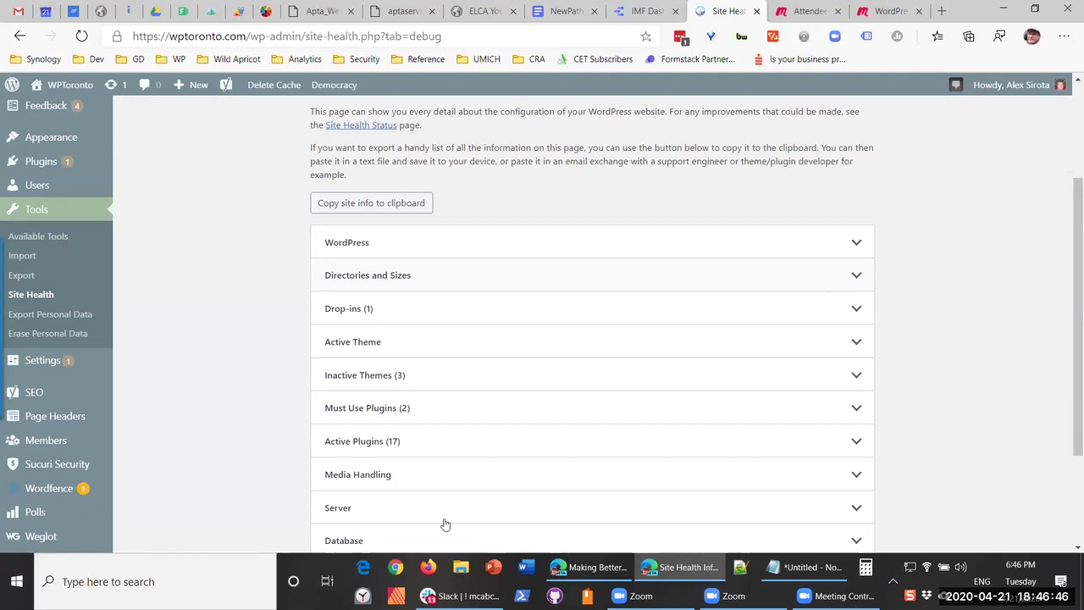
pyautogui.scroll(-1, 610, 371)
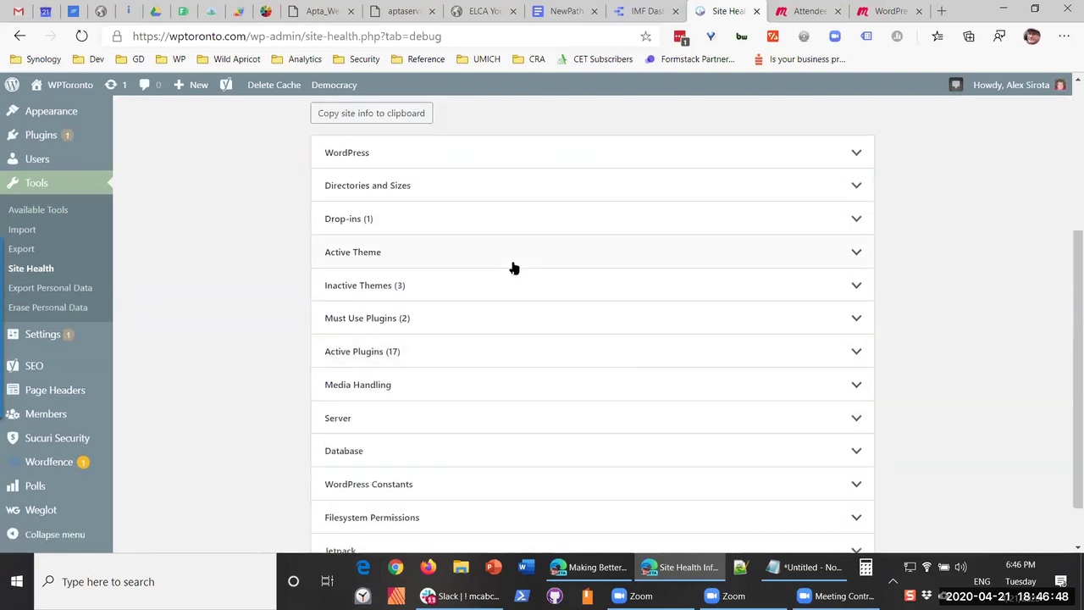
pyautogui.scroll(-1, 627, 341)
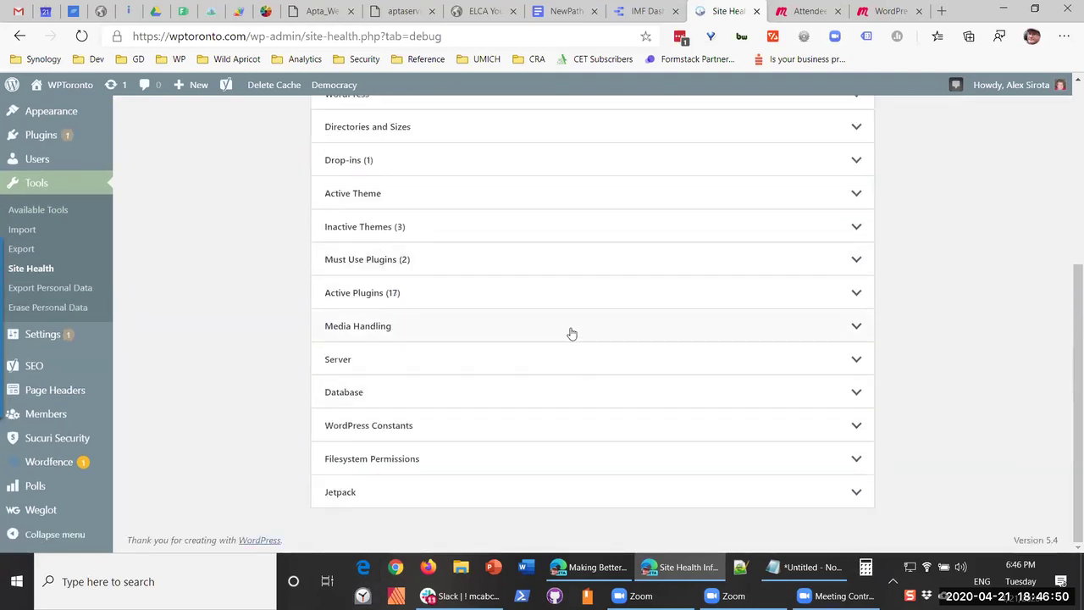
pyautogui.scroll(3, 574, 327)
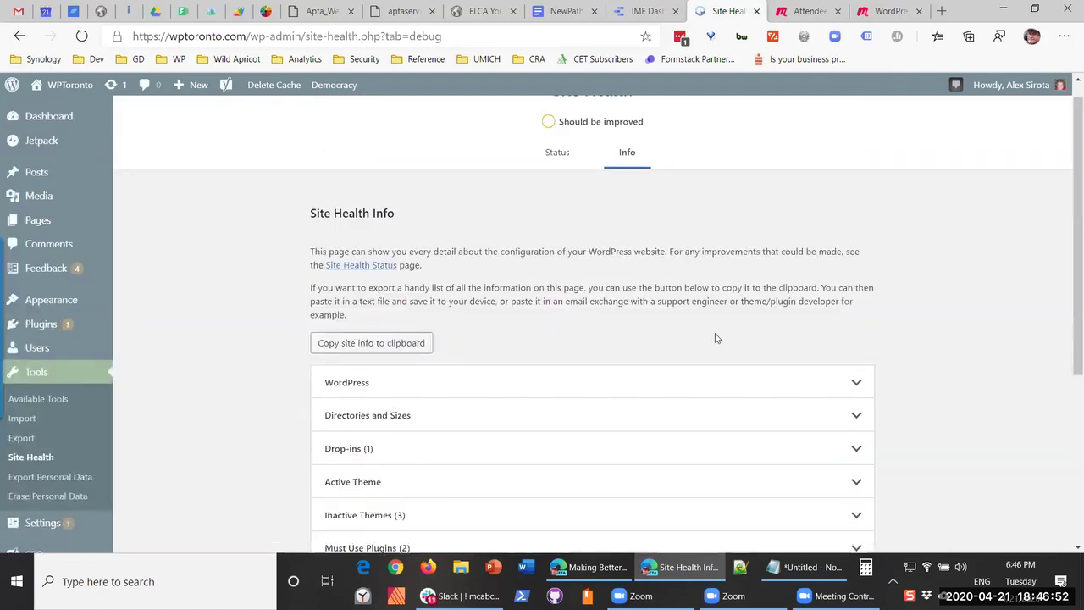
# Step: Expand the WordPress section of the site info and examine its version, language, URL and user details
pyautogui.scroll(-1, 592, 356)
pyautogui.click(585, 327)
pyautogui.scroll(-1, 603, 326)
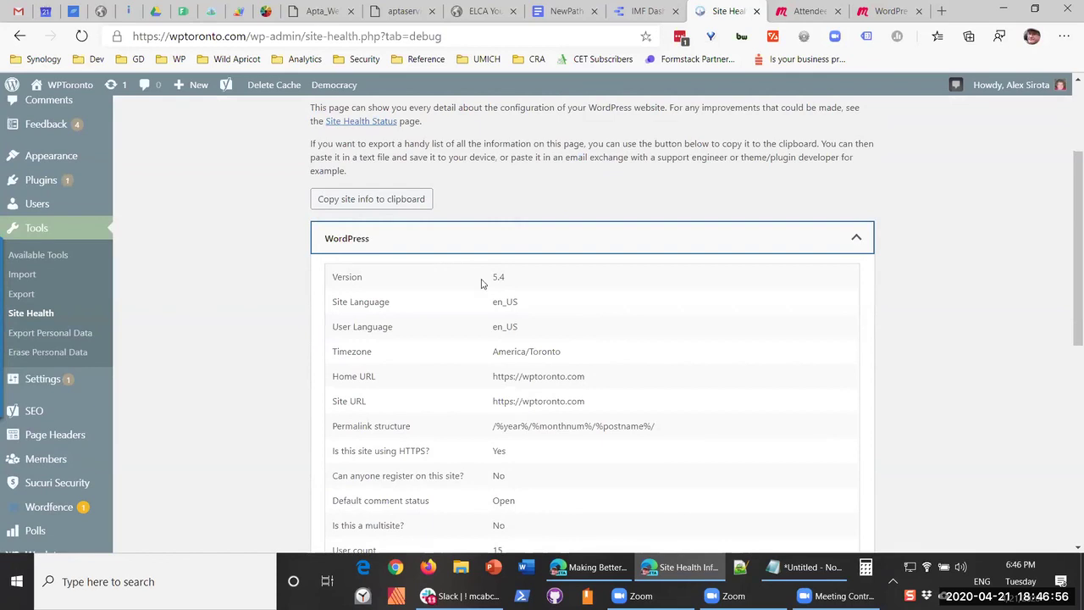
pyautogui.scroll(-1, 483, 279)
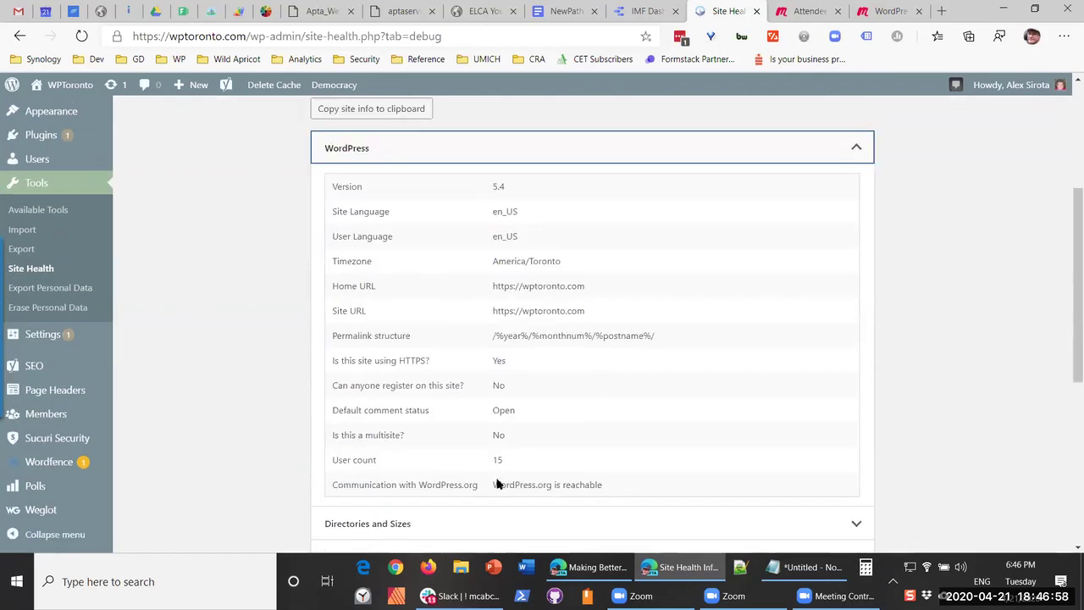
# Step: Expand the Directories and Sizes and Active Theme sections of the site info and examine their details
pyautogui.scroll(-1, 558, 448)
pyautogui.click(564, 423)
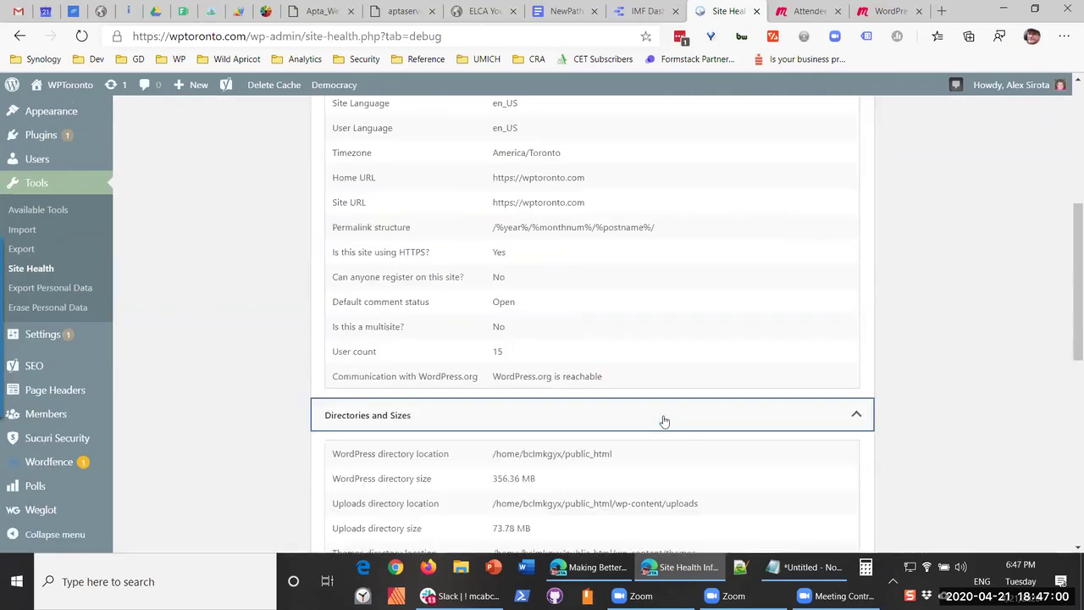
pyautogui.scroll(-2, 664, 420)
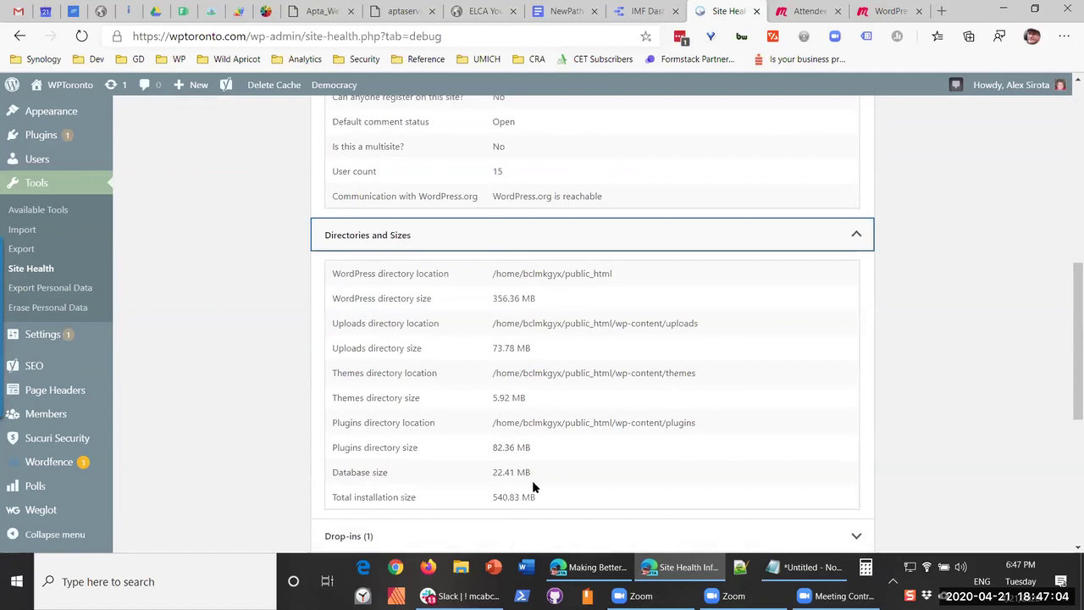
pyautogui.scroll(-1, 534, 458)
pyautogui.click(540, 445)
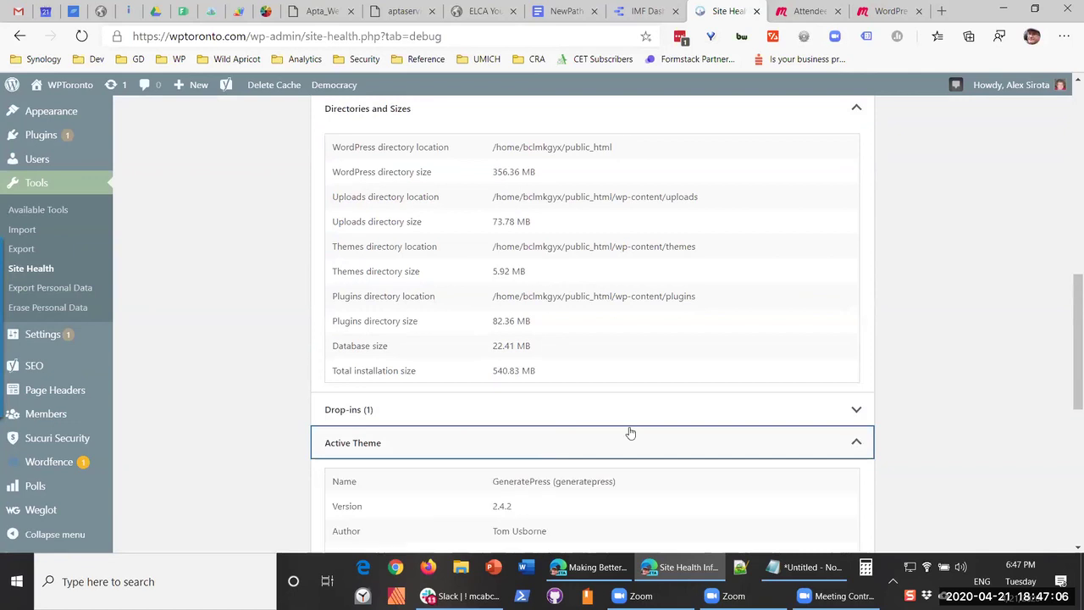
pyautogui.scroll(-2, 593, 406)
pyautogui.scroll(-1, 563, 449)
# Step: Expand the Inactive Themes and Database sections and examine the theme versions and database settings
pyautogui.click(563, 425)
pyautogui.scroll(-2, 621, 432)
pyautogui.scroll(-2, 600, 435)
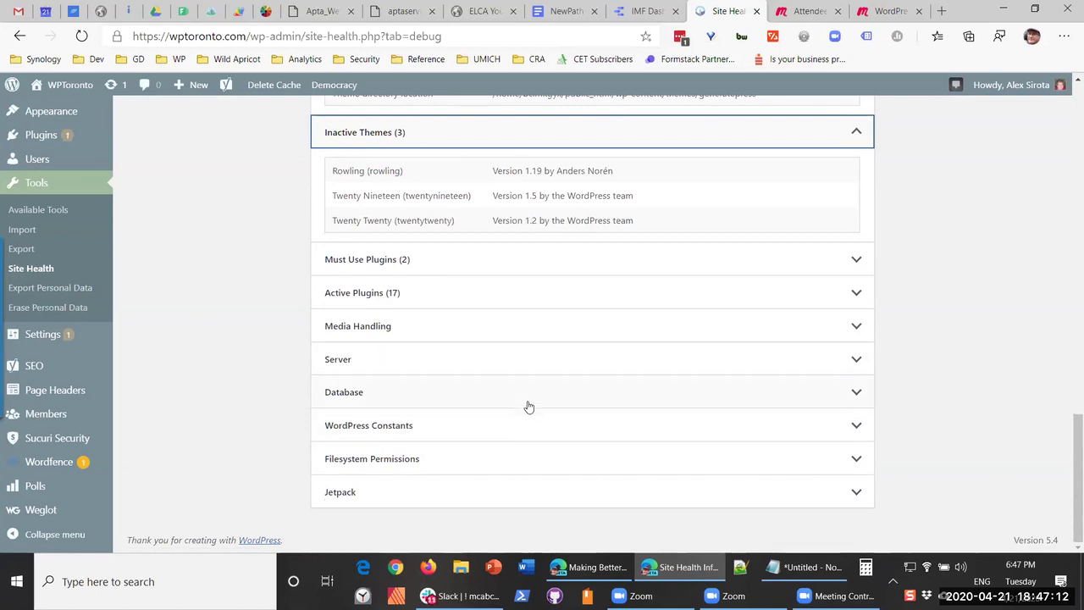
pyautogui.click(559, 393)
pyautogui.scroll(-1, 566, 392)
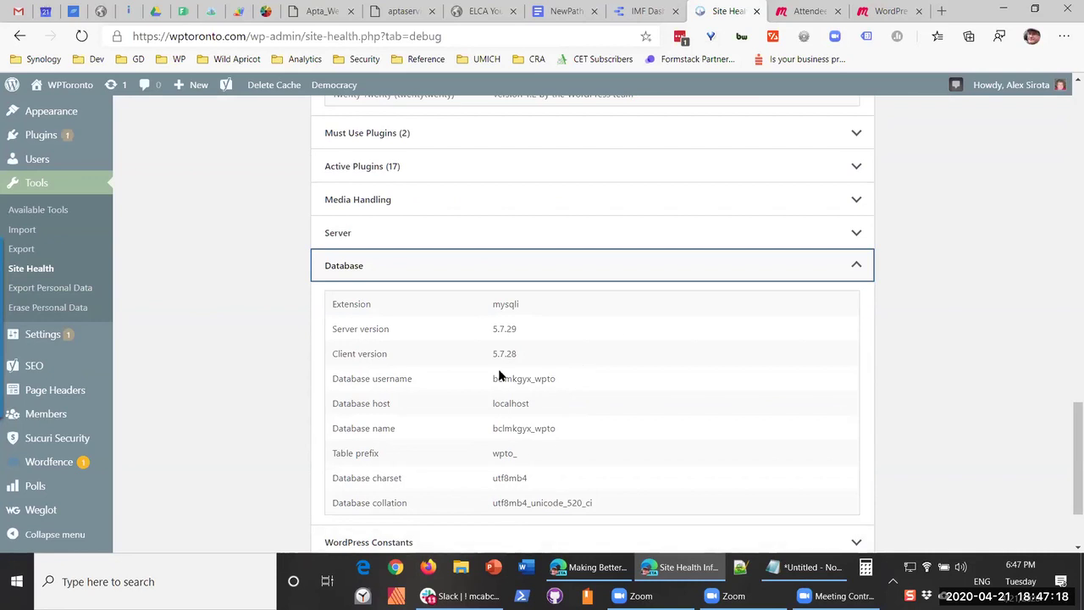
# Step: Copy the site info to the clipboard and switch to Notepad to replace all its text with the copied report, including the Jetpack tokens
pyautogui.scroll(10, 631, 435)
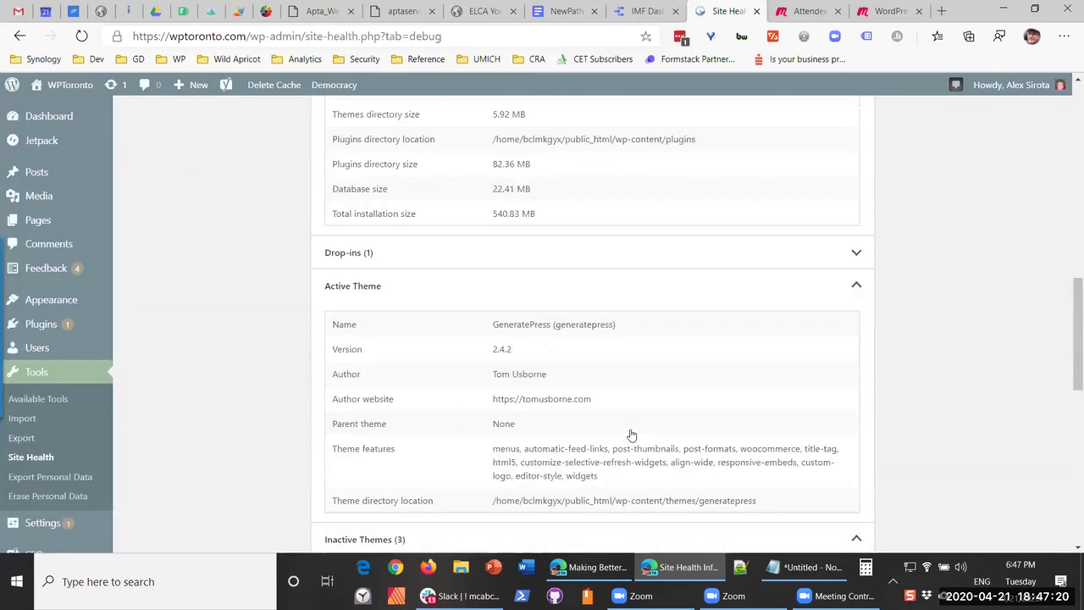
pyautogui.scroll(5, 630, 434)
pyautogui.click(354, 369)
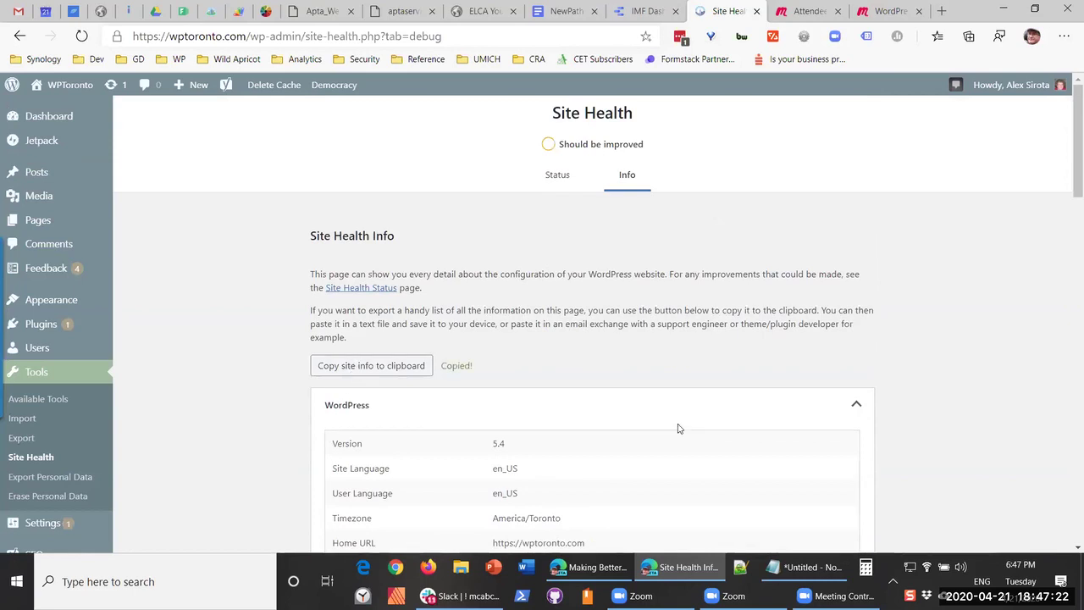
pyautogui.click(804, 567)
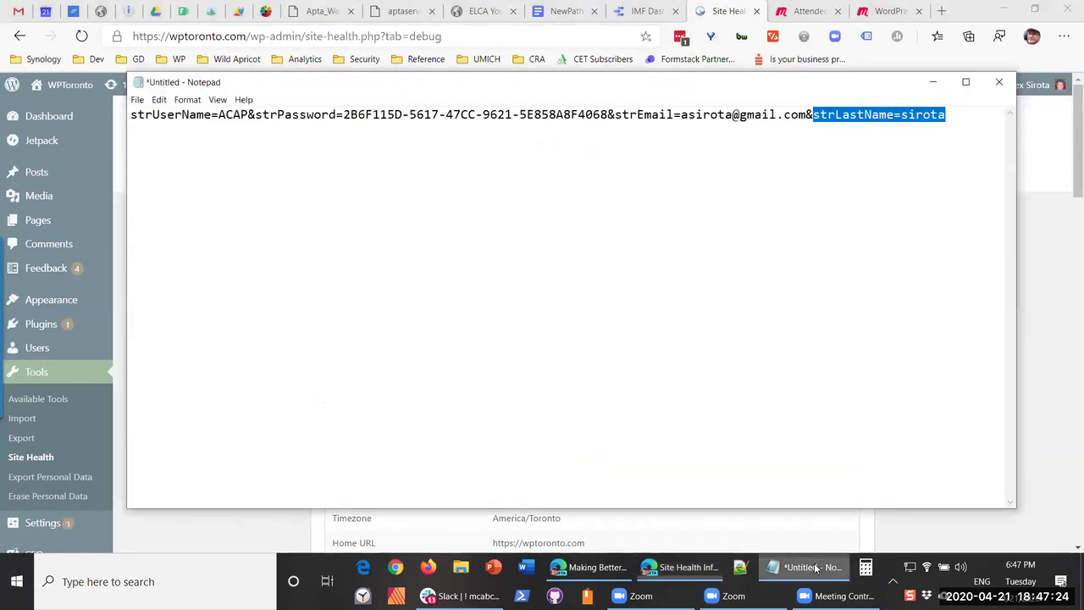
pyautogui.hotkey('ctrl', 'a')
pyautogui.hotkey('ctrl', 'v')
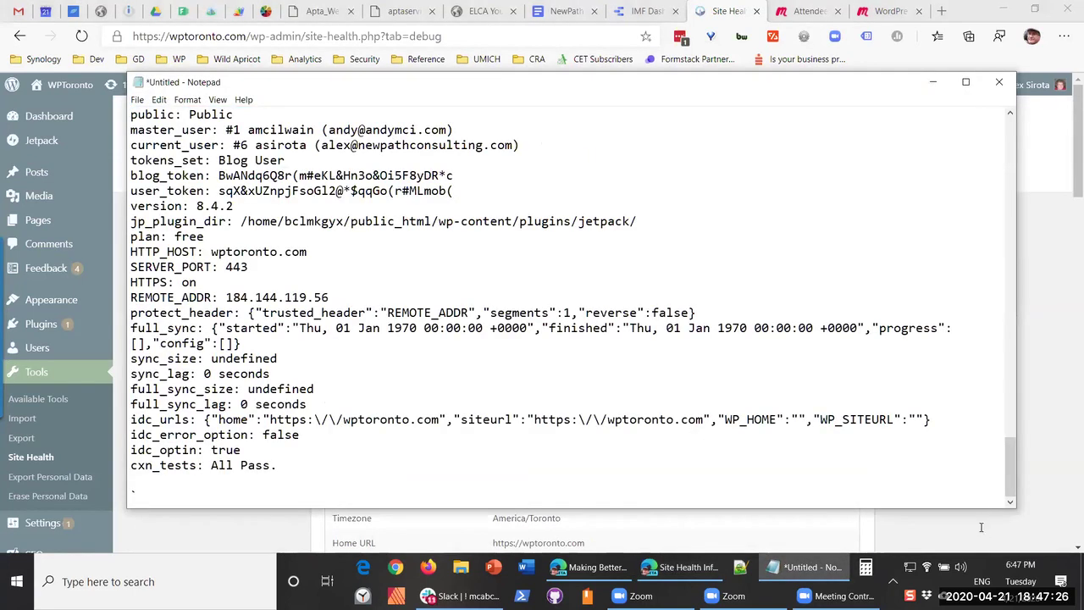
# Step: Look through the WordPress constants, filesystem and Jetpack parts of the pasted report, and close Notepad without saving
pyautogui.moveTo(1013, 467); pyautogui.dragTo(996, 380)
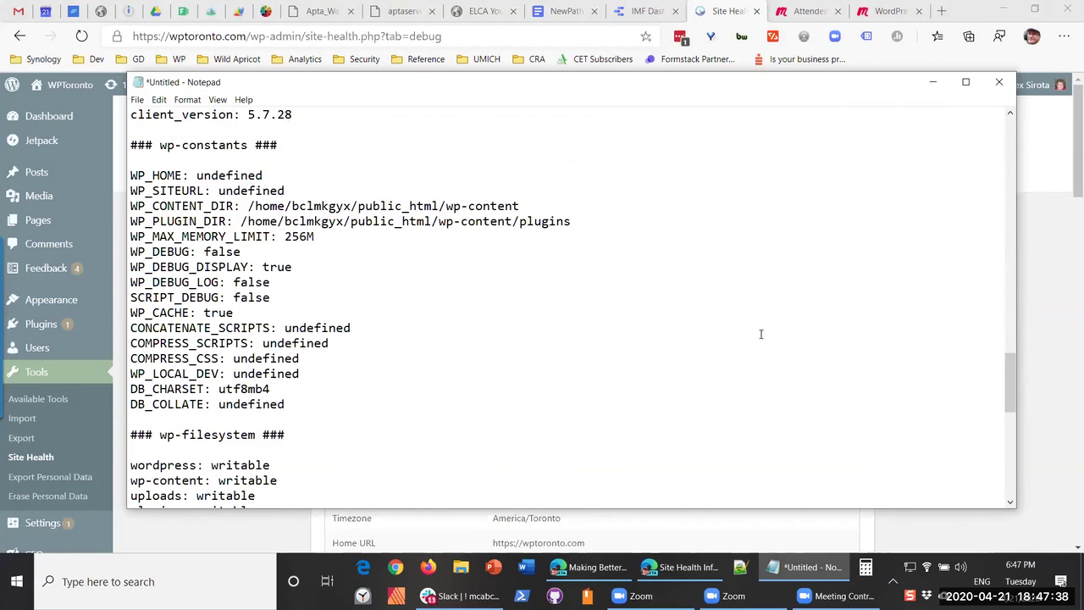
pyautogui.scroll(-9, 760, 334)
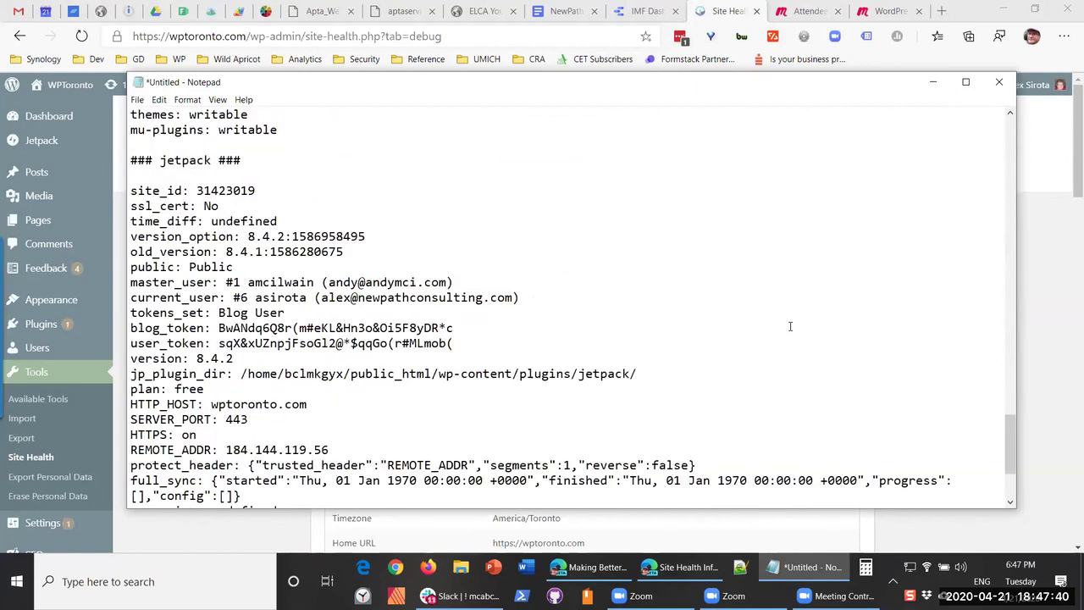
pyautogui.scroll(-3, 790, 326)
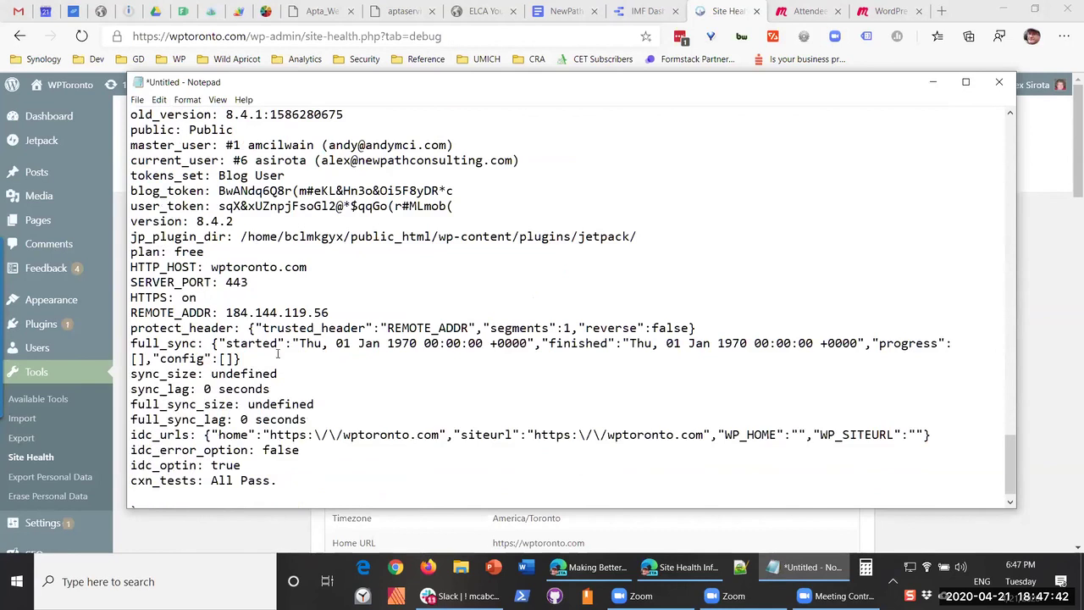
pyautogui.scroll(-1, 277, 354)
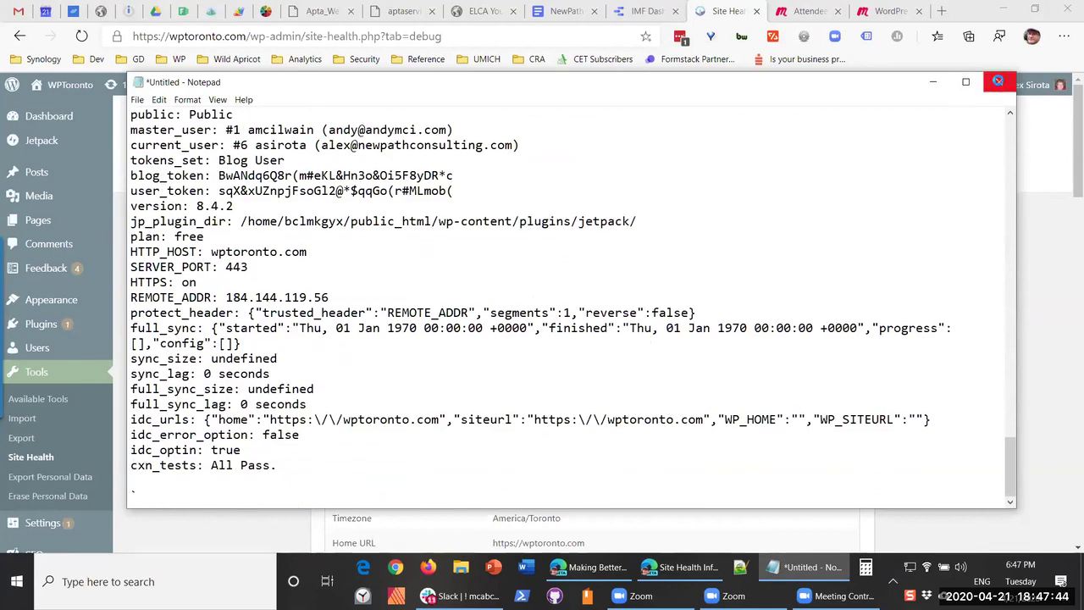
pyautogui.click(997, 82)
pyautogui.click(568, 288)
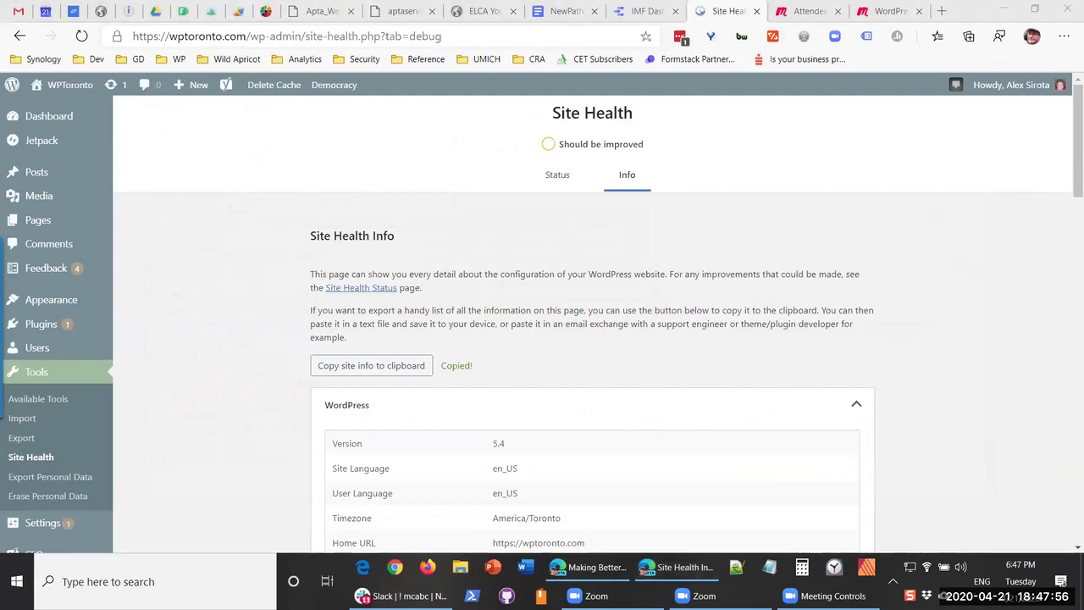
# Step: Open wordpress.org/about/requirements in a new browser tab and read the recommended hosting requirements
pyautogui.click(561, 40)
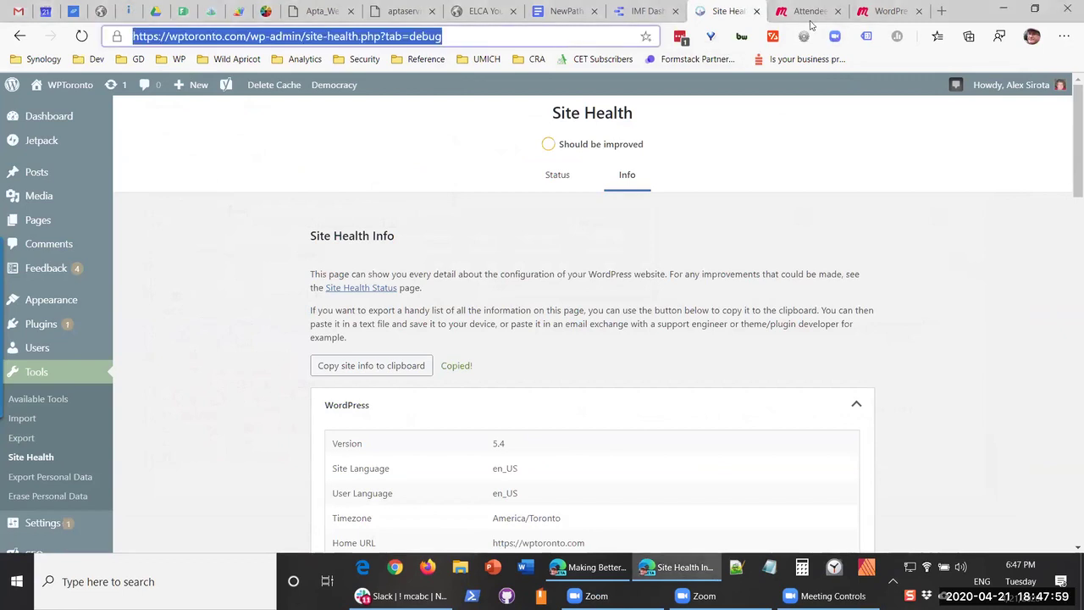
pyautogui.click(945, 10)
pyautogui.hotkey('ctrl', 'v')
pyautogui.press('Return')
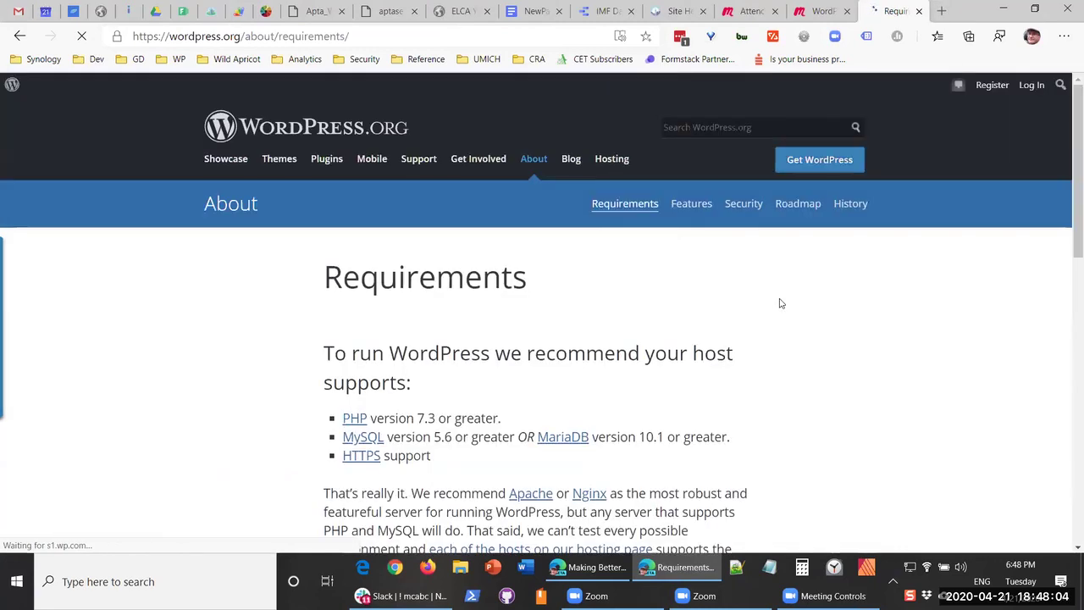
pyautogui.scroll(-2, 780, 303)
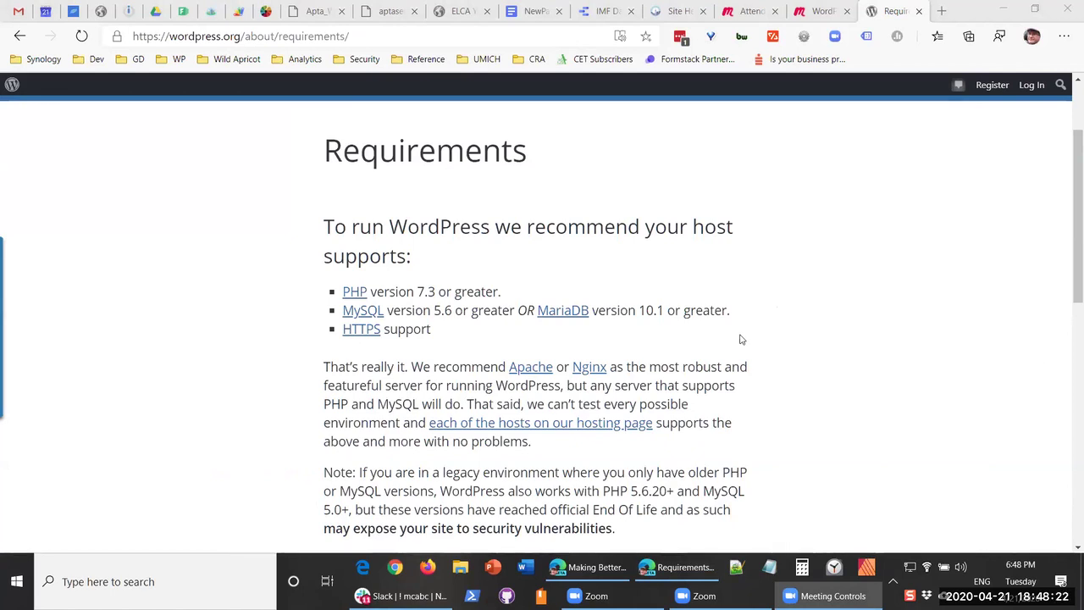
# Step: Return to the WPToronto Site Health page, show its Status view, and review the critical issue and recommended improvements
pyautogui.click(687, 11)
pyautogui.click(559, 183)
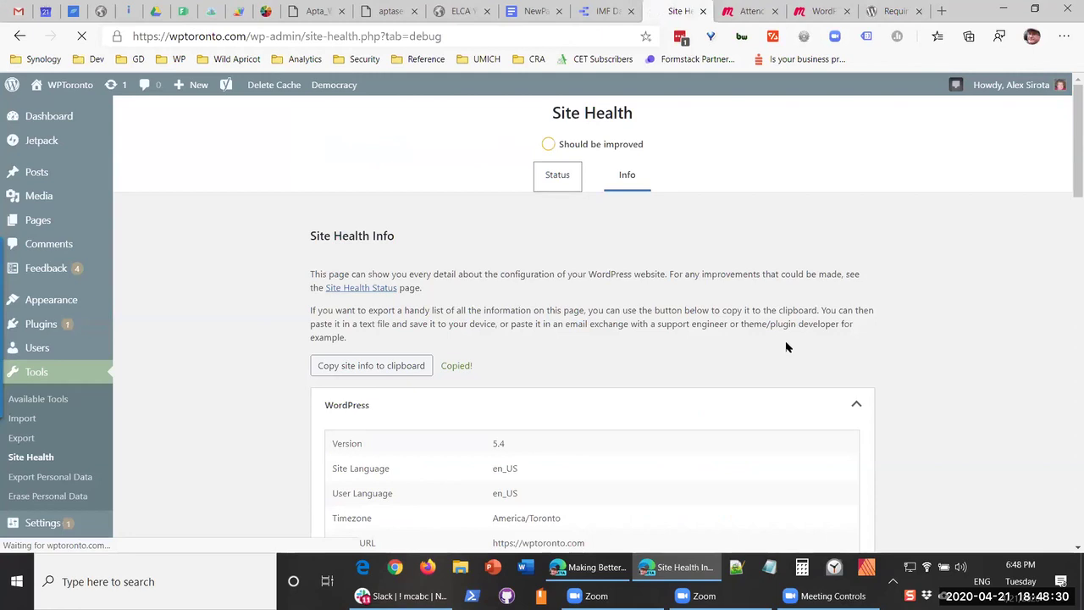
pyautogui.scroll(-2, 787, 334)
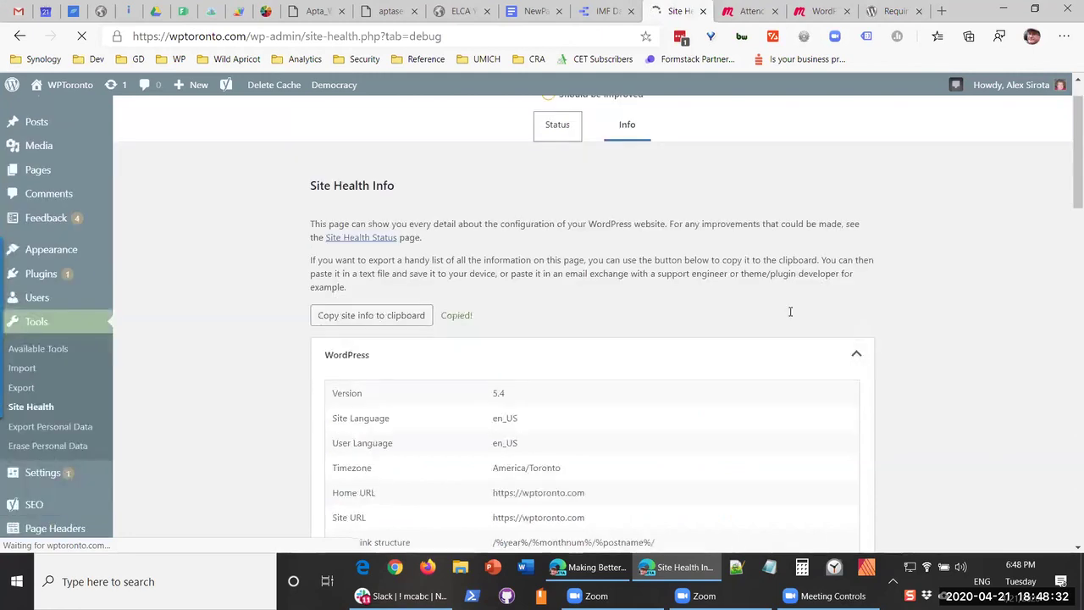
pyautogui.scroll(-7, 790, 316)
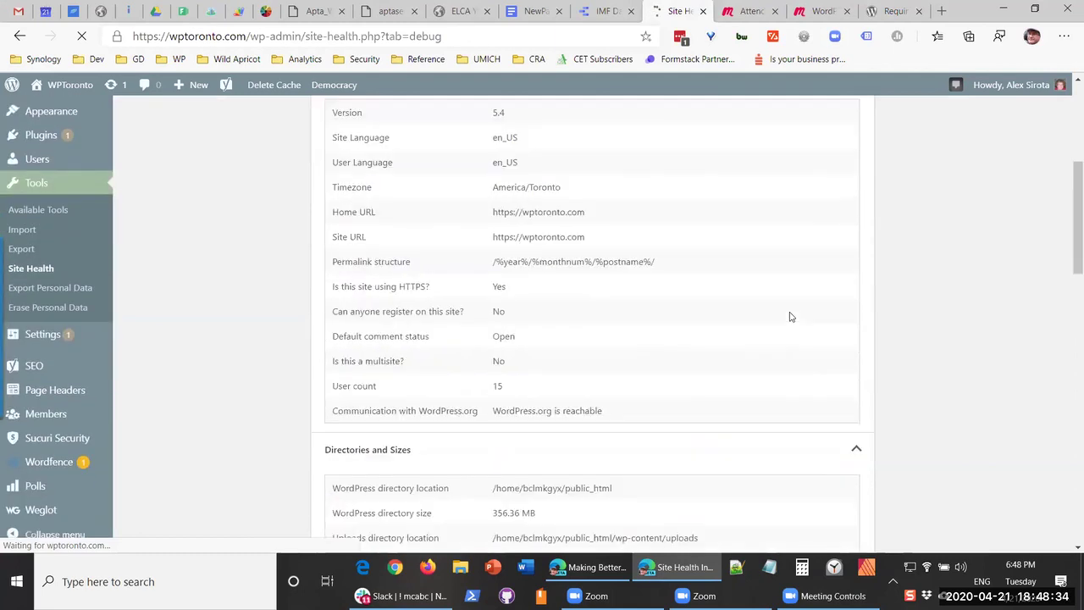
pyautogui.scroll(-6, 795, 316)
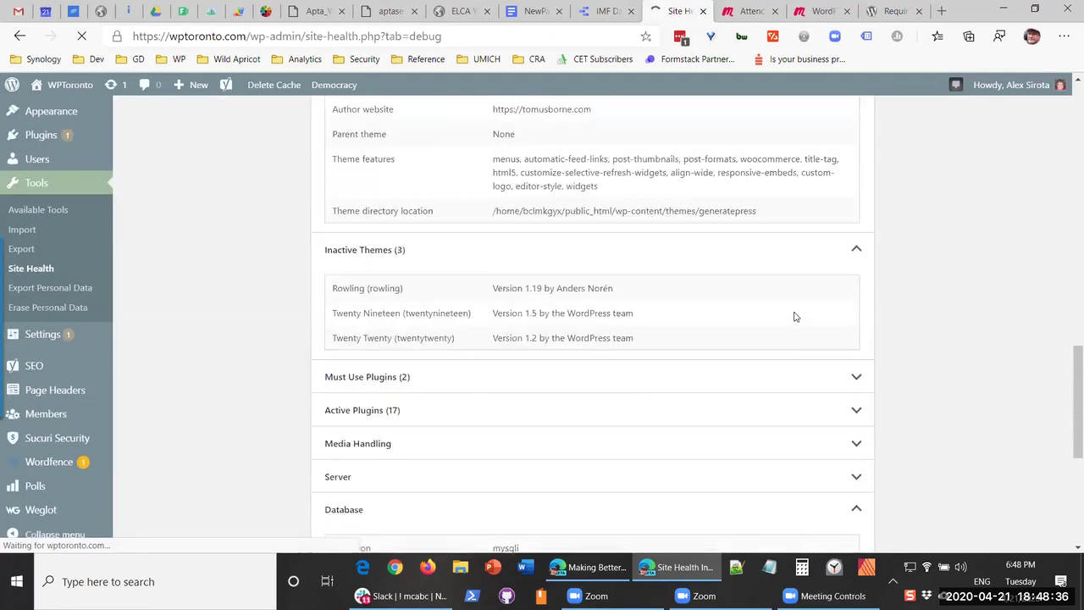
pyautogui.scroll(-2, 796, 317)
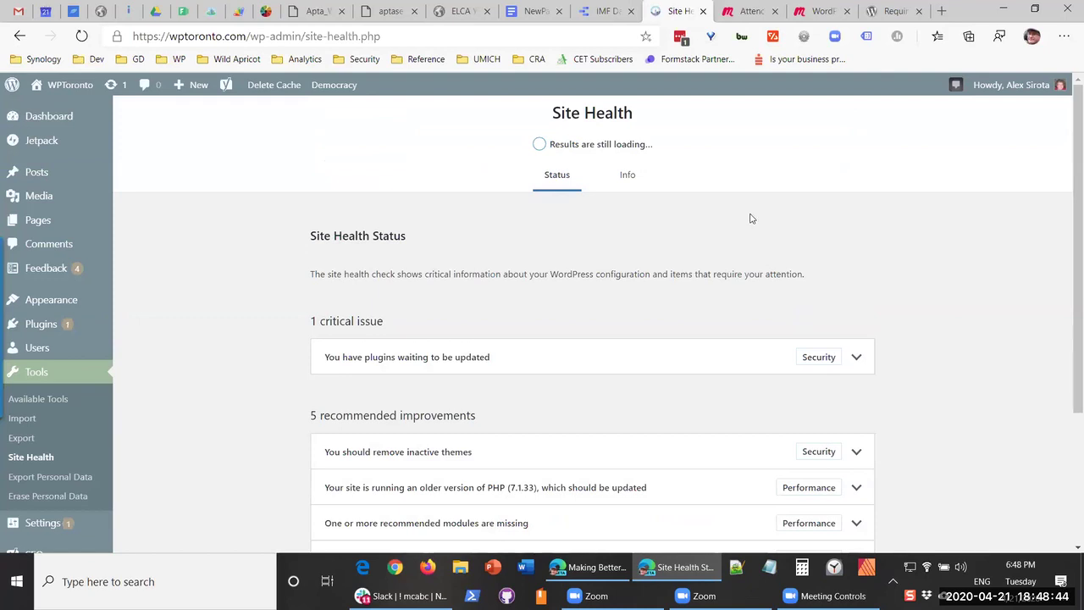
pyautogui.scroll(-3, 752, 233)
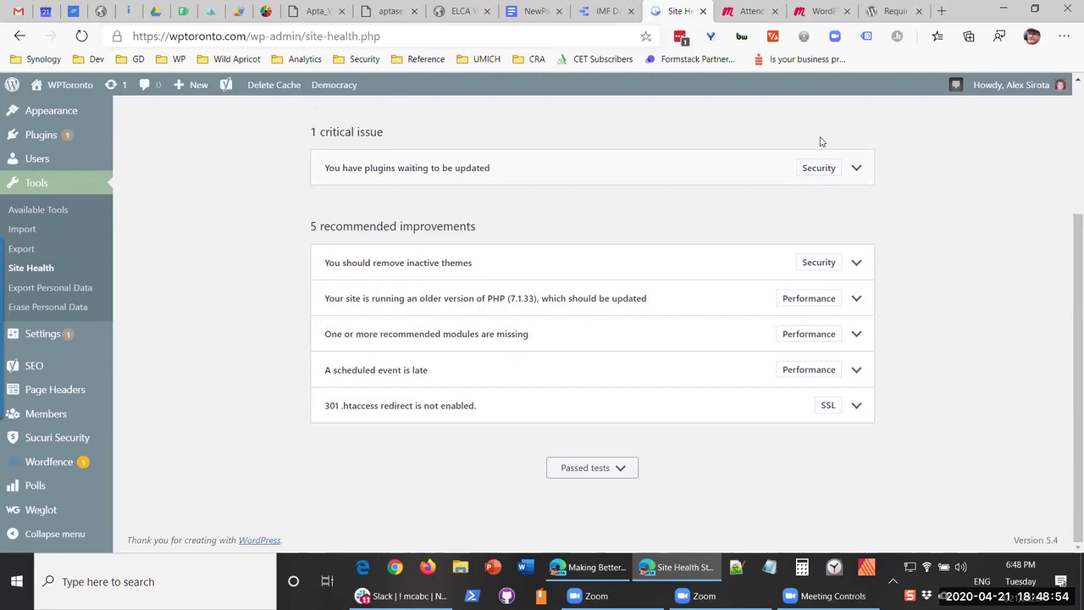
# Step: Go back to the WordPress requirements page and examine the supported PHP, MySQL and HTTPS versions and the sample letter to hosts
pyautogui.click(903, 8)
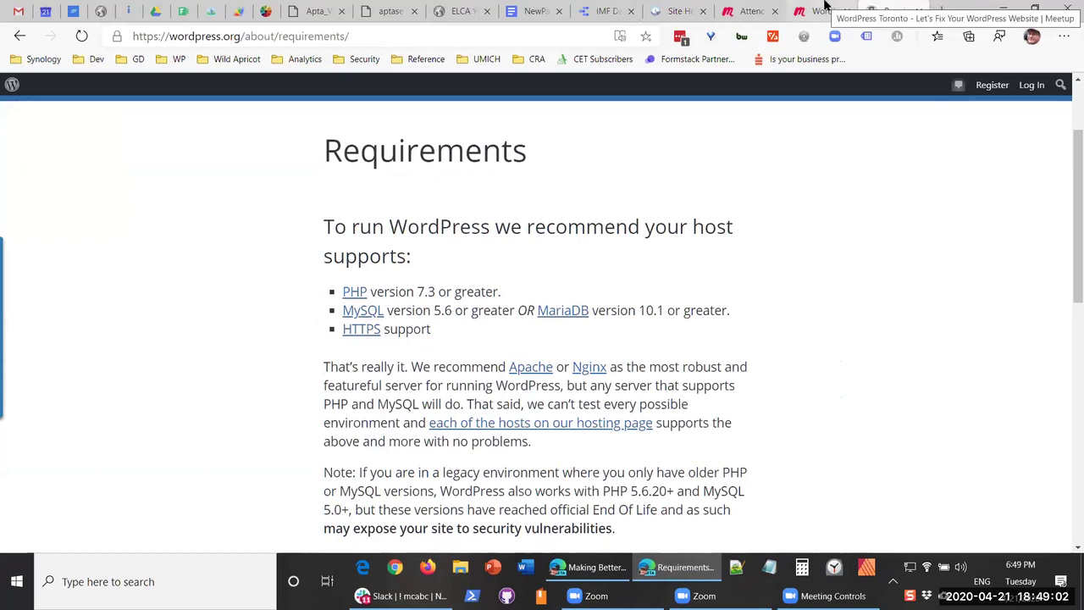
pyautogui.scroll(-3, 666, 341)
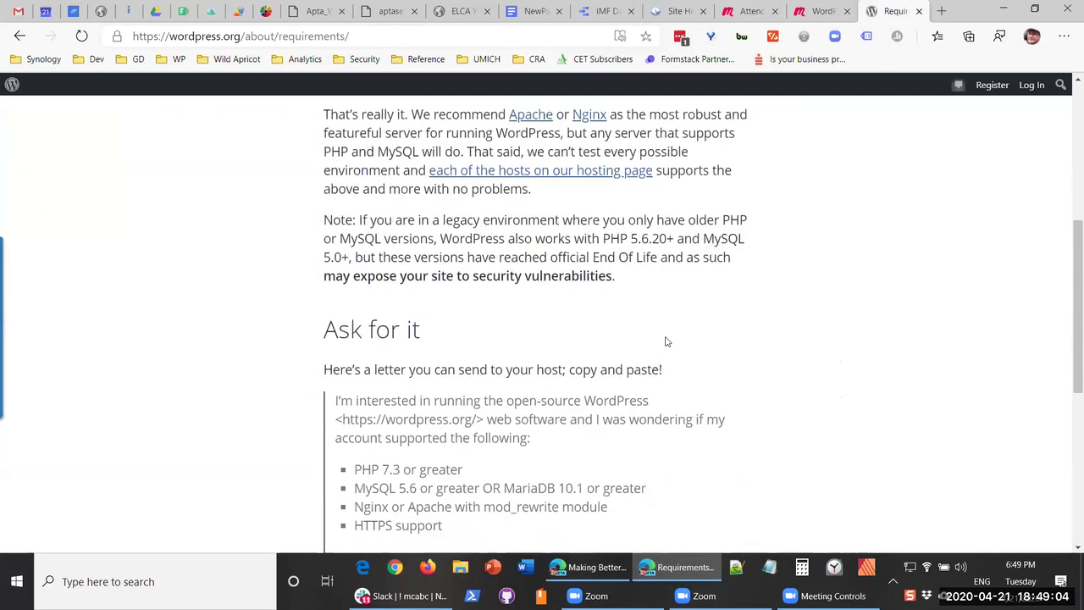
pyautogui.scroll(3, 666, 341)
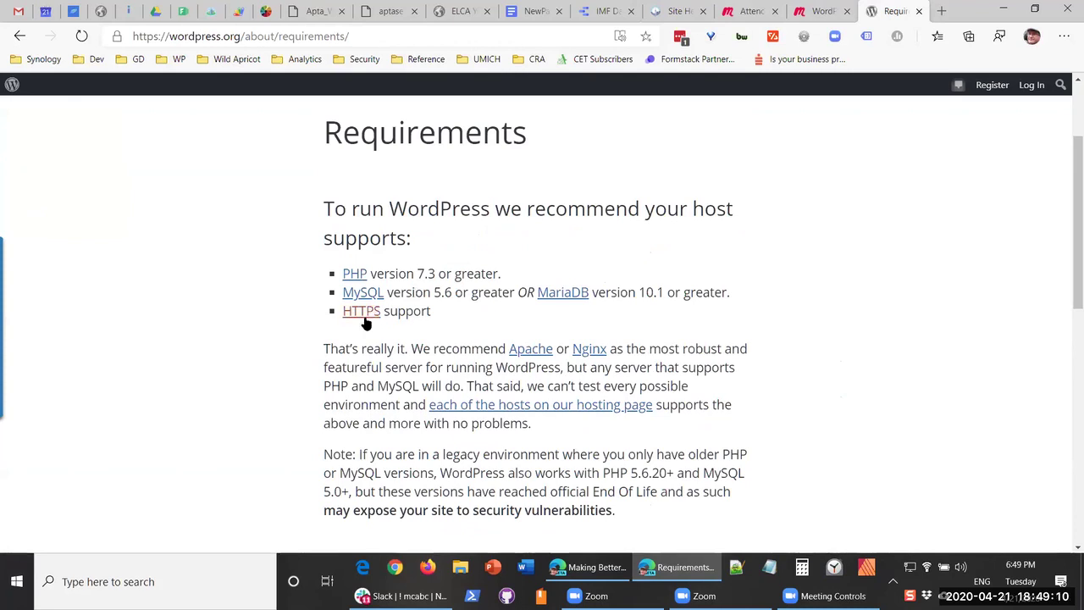
pyautogui.scroll(-1, 412, 385)
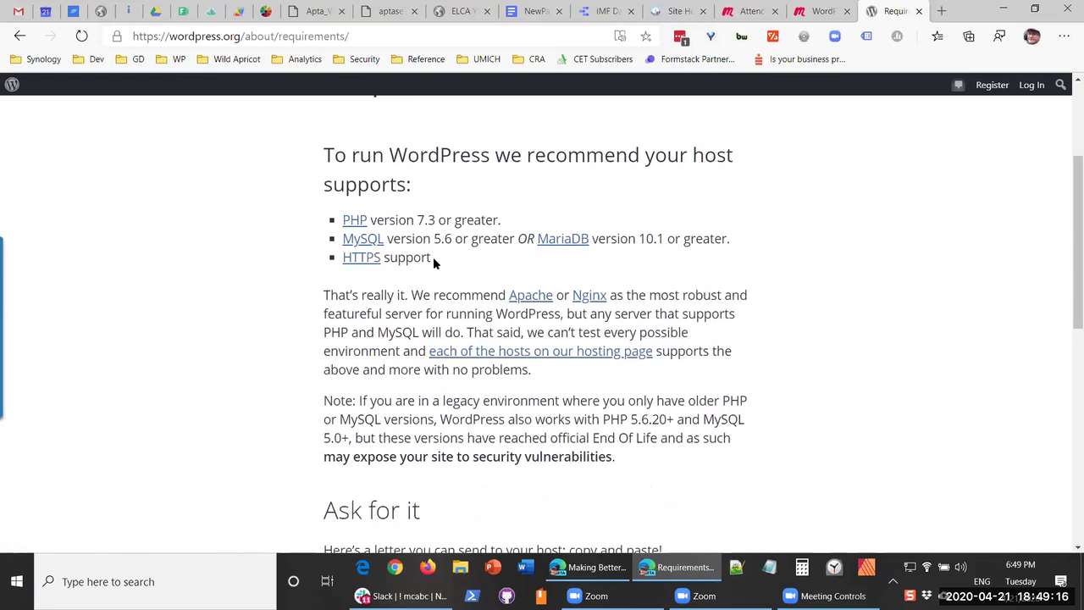
# Step: Show the Meetup event page "WordPress Toronto - Let's Fix Your WordPress Website" and look through its comments
pyautogui.click(752, 10)
pyautogui.click(829, 7)
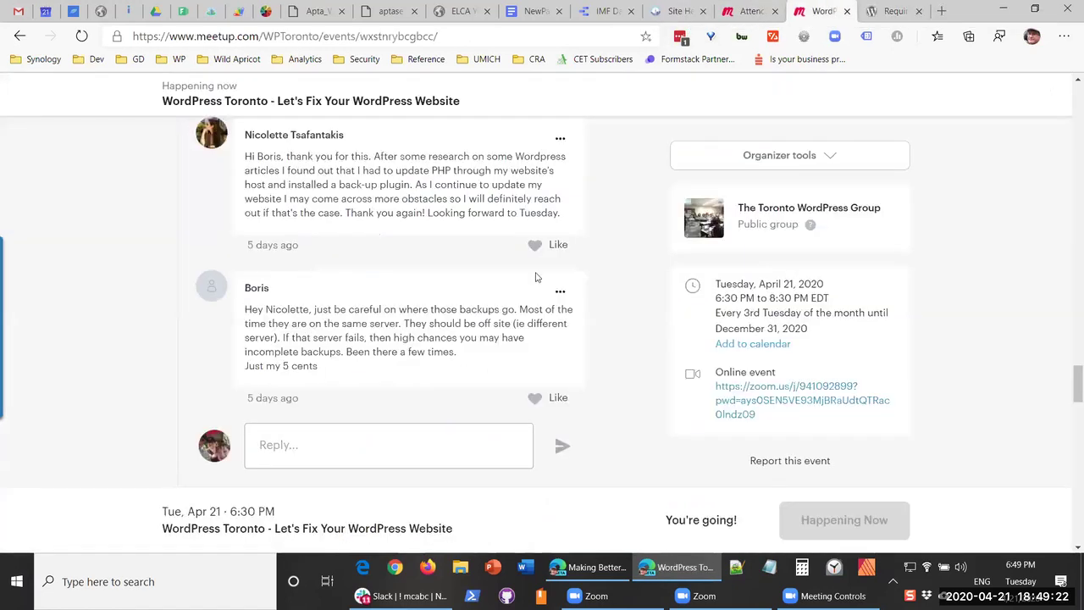
pyautogui.scroll(-3, 531, 278)
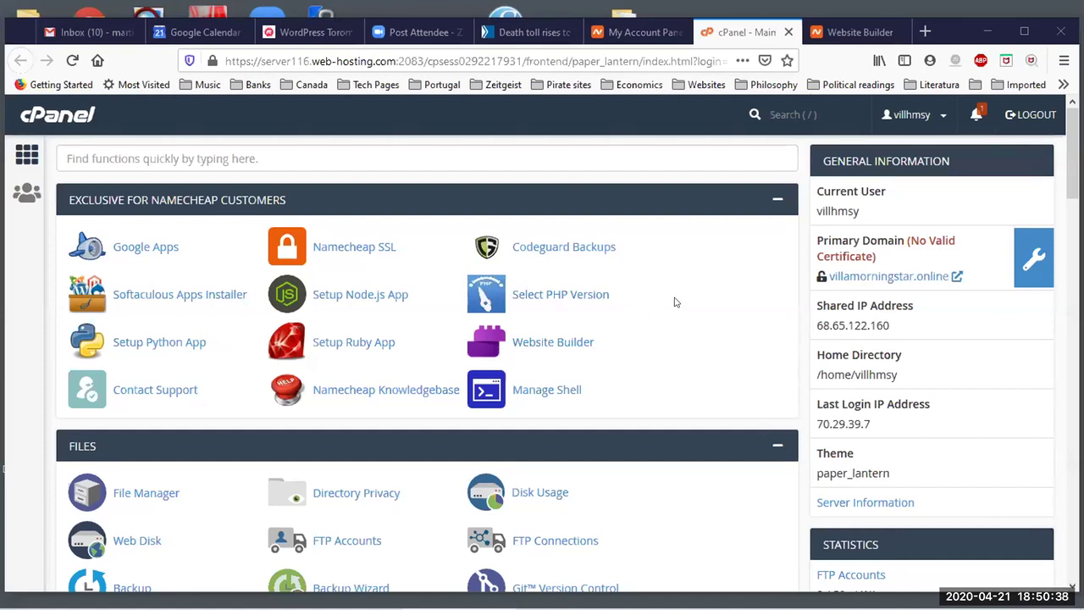
# Step: Open Website Builder from cPanel, look through the Villa Morningstar home page, and close the builder
pyautogui.click(517, 349)
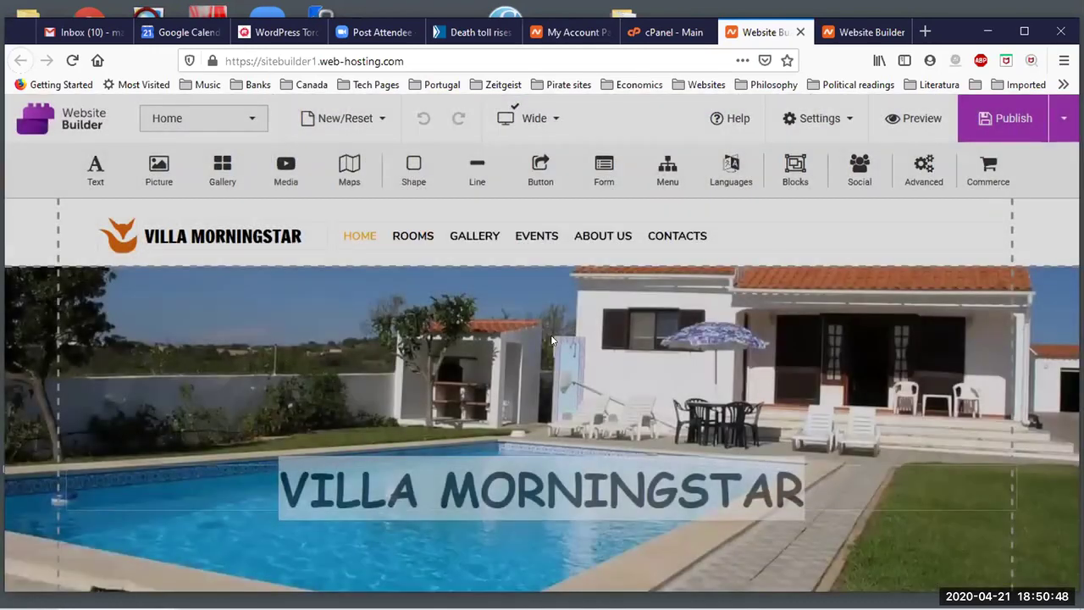
pyautogui.scroll(-8, 551, 334)
pyautogui.scroll(-3, 526, 317)
pyautogui.scroll(11, 444, 323)
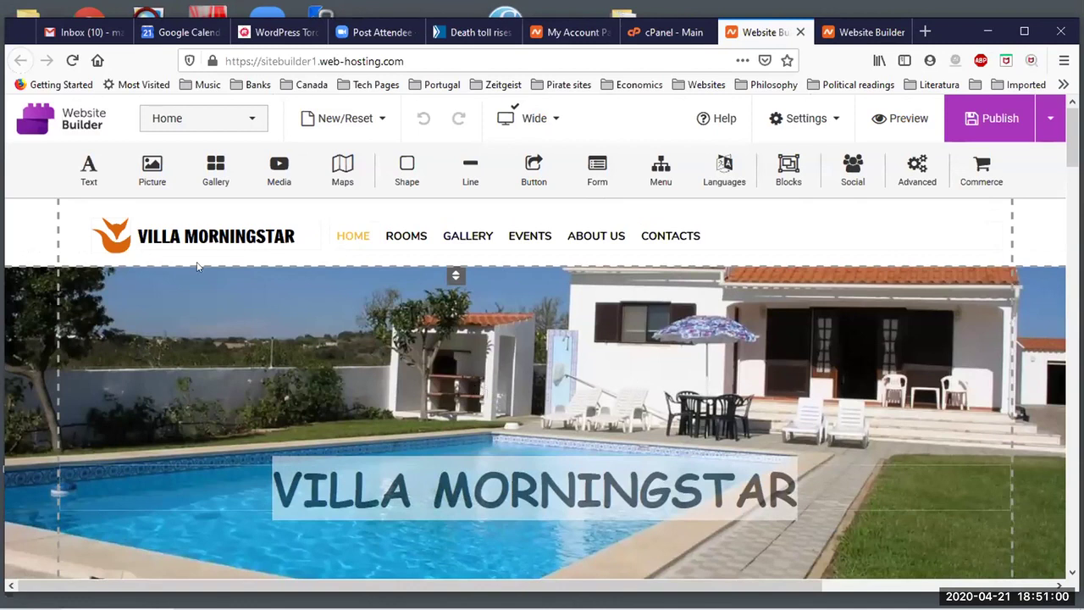
pyautogui.click(800, 32)
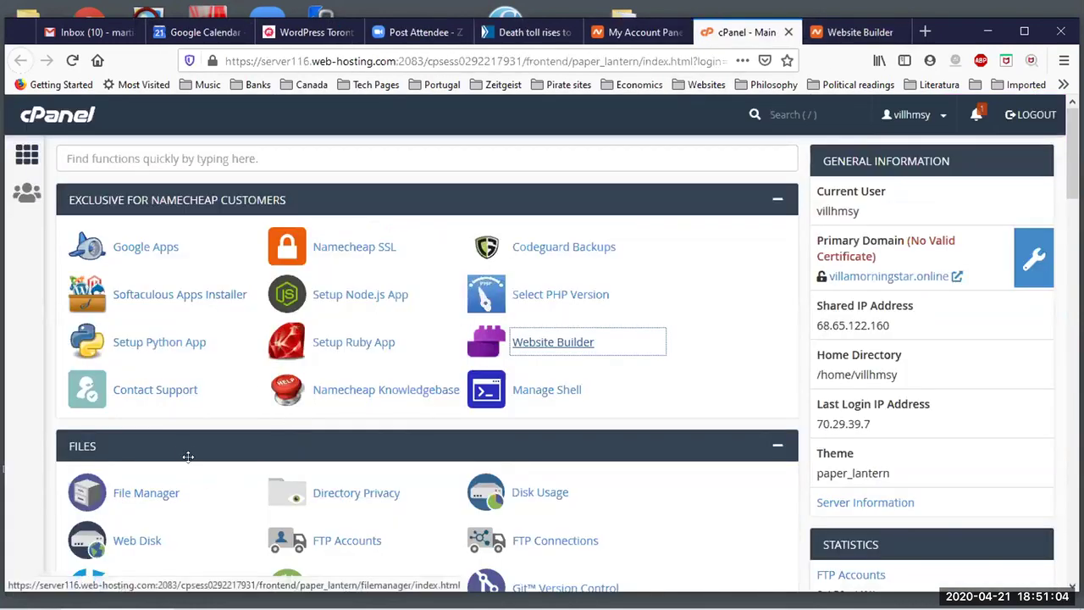
# Step: Look through the Files, Databases and Domains tools in cPanel, and reopen Website Builder
pyautogui.scroll(-1, 203, 348)
pyautogui.scroll(-5, 203, 348)
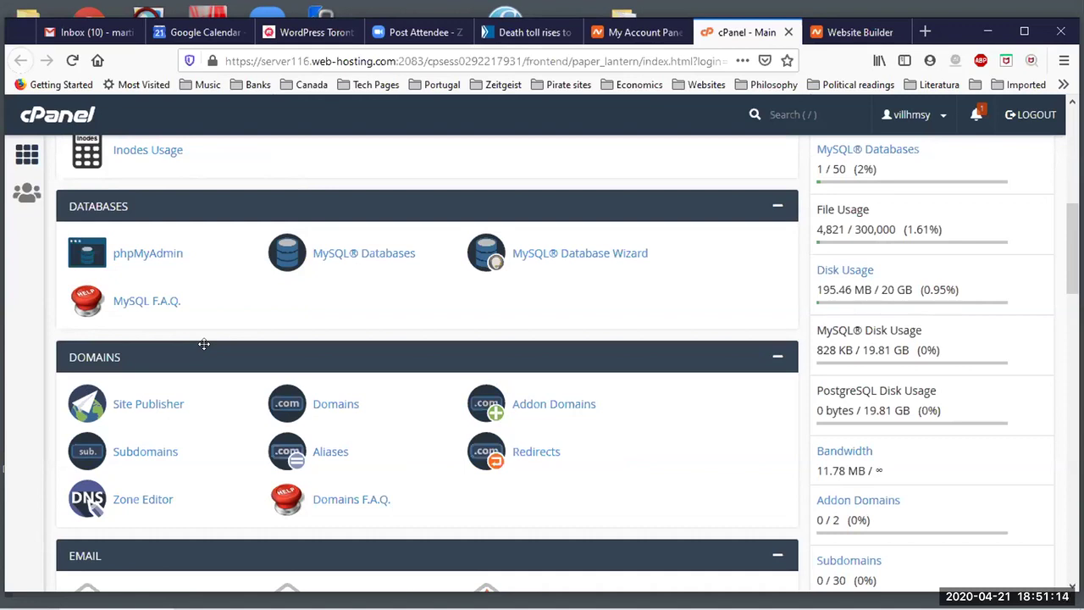
pyautogui.scroll(10, 271, 290)
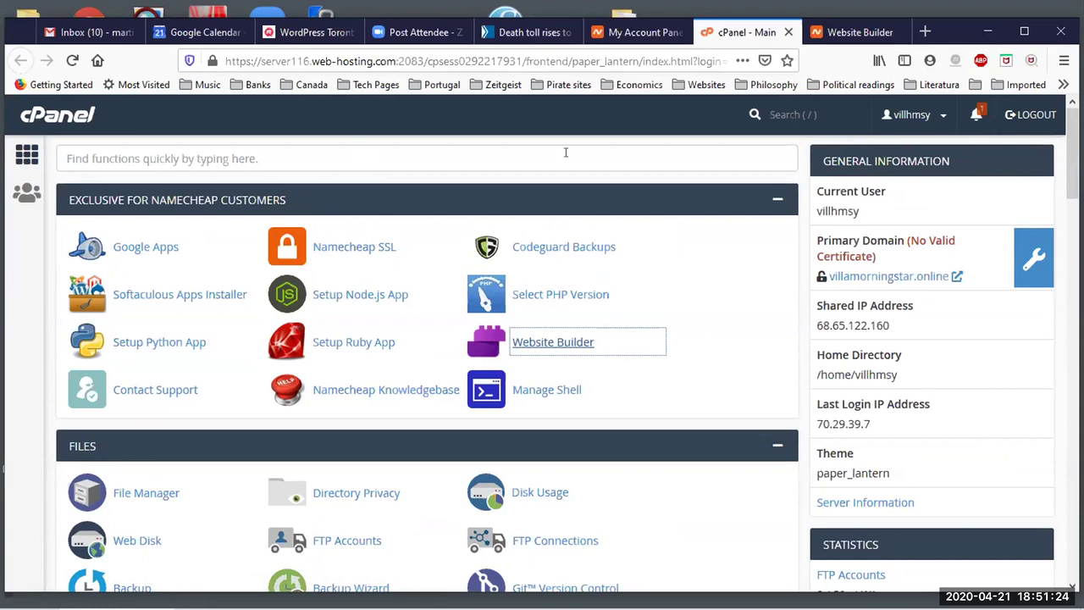
pyautogui.click(563, 342)
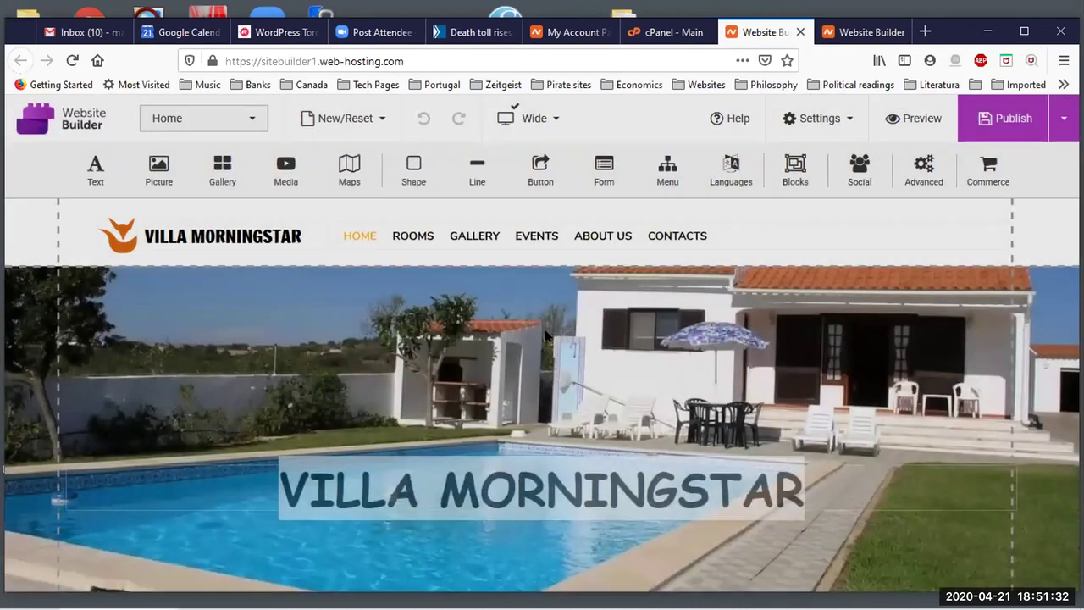
# Step: Look through the Villa Morningstar home page down to its footer and the bedroom and location sections, and close Website Builder
pyautogui.scroll(-20, 545, 334)
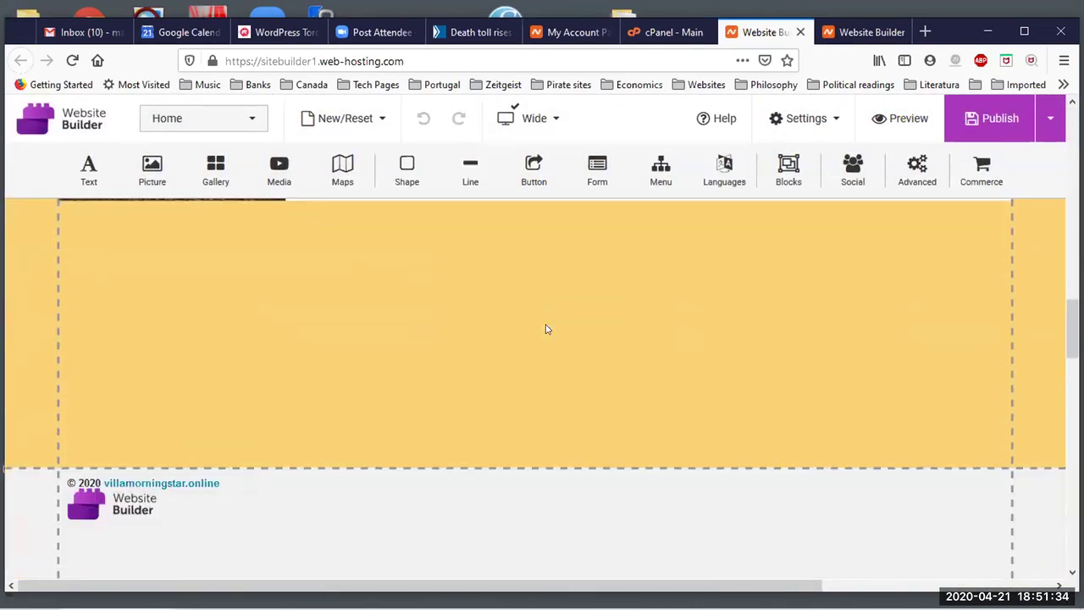
pyautogui.scroll(10, 536, 330)
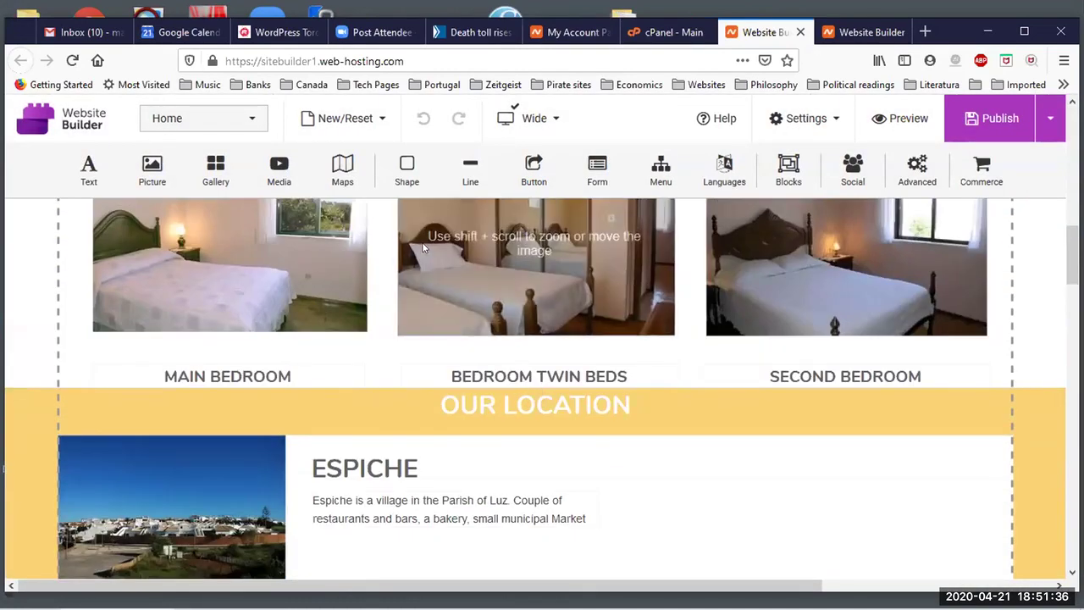
pyautogui.click(800, 32)
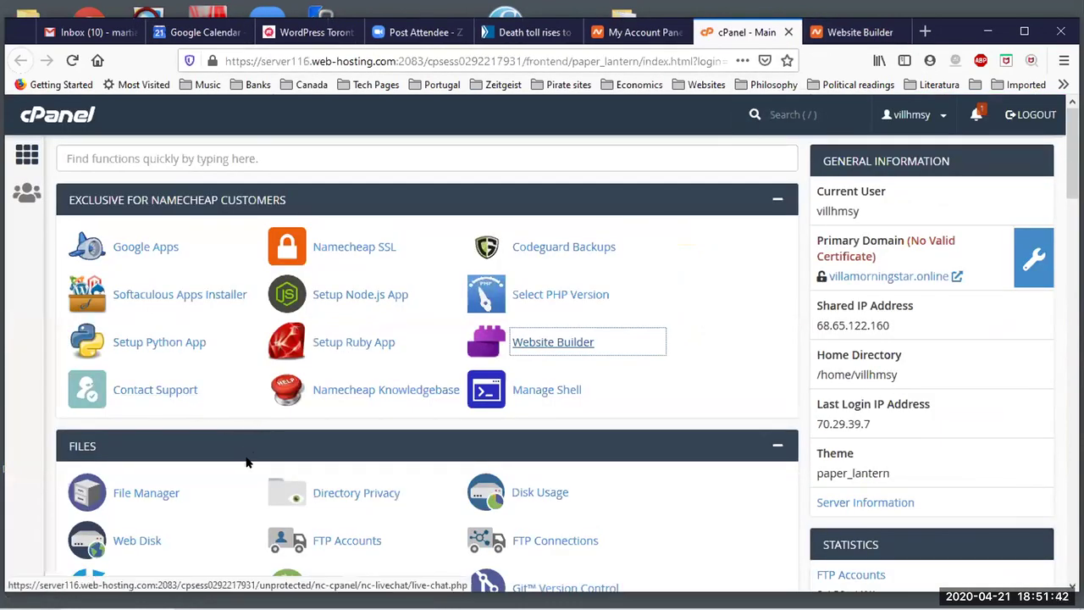
# Step: Look through the Namecheap-exclusive, Files and Databases tools in cPanel, and open Website Builder again
pyautogui.scroll(-3, 237, 377)
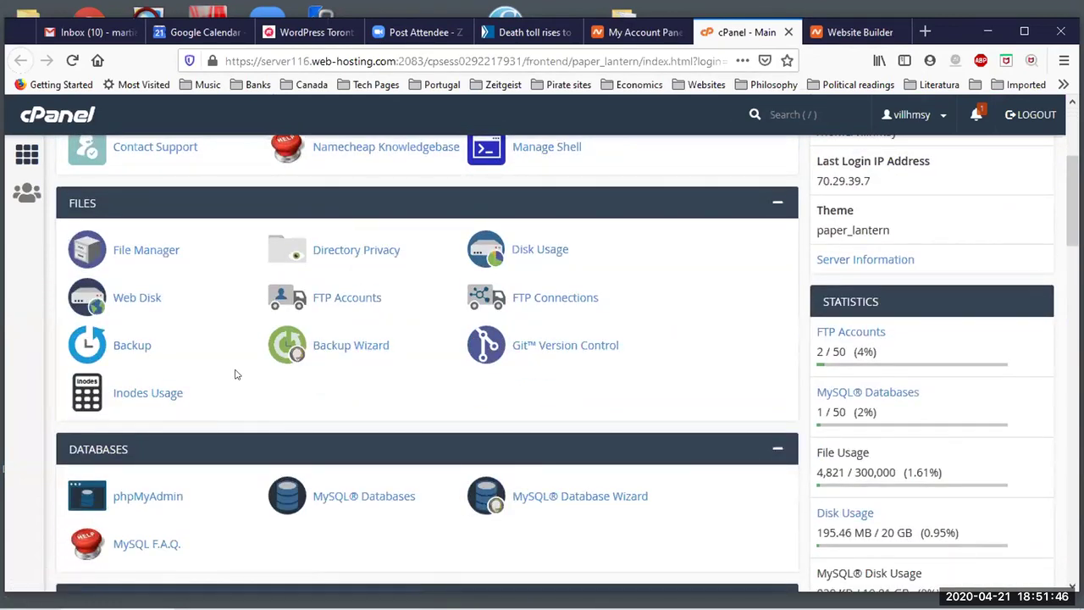
pyautogui.scroll(2, 236, 374)
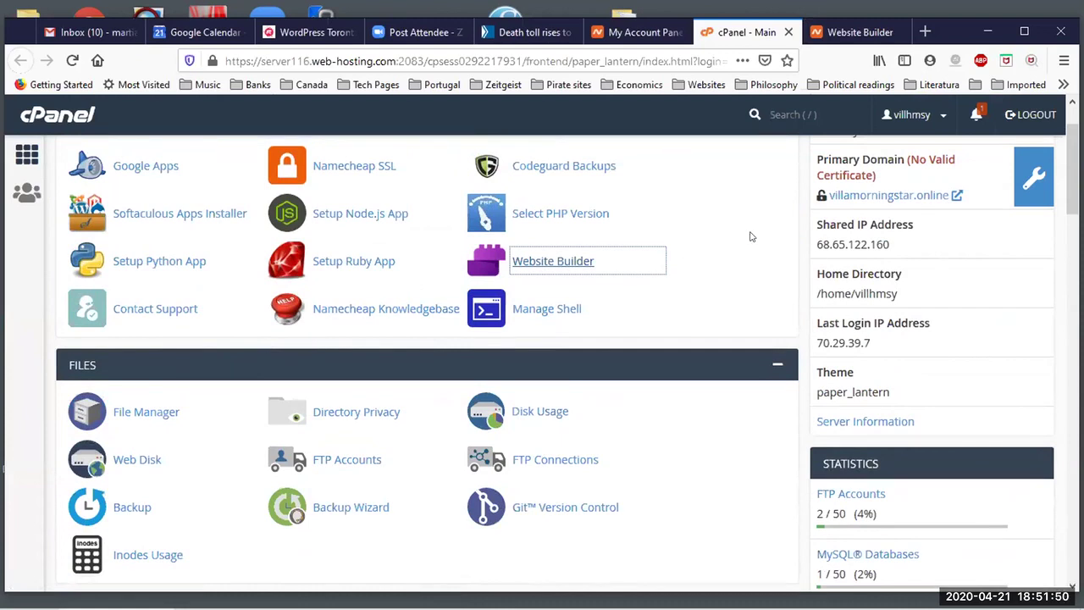
pyautogui.scroll(1, 743, 239)
pyautogui.scroll(1, 744, 238)
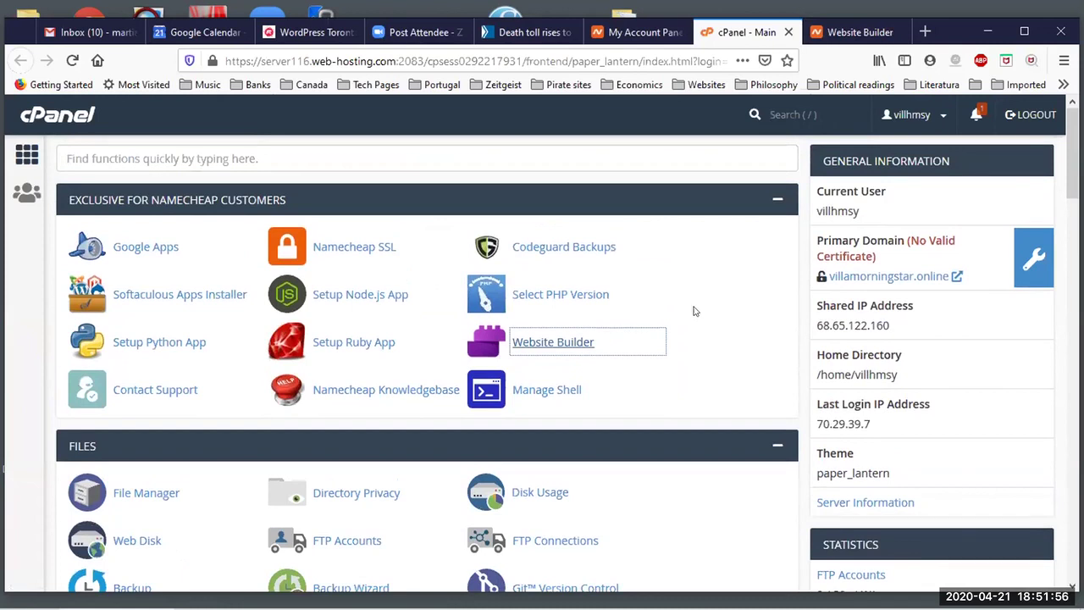
pyautogui.scroll(-1, 693, 310)
pyautogui.scroll(-1, 693, 311)
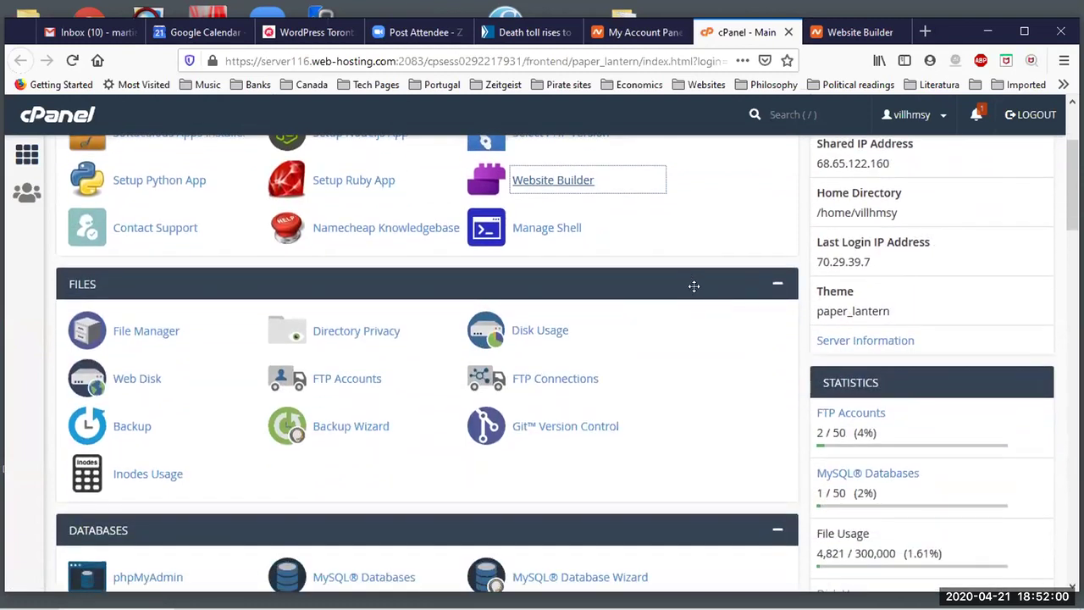
pyautogui.scroll(2, 702, 287)
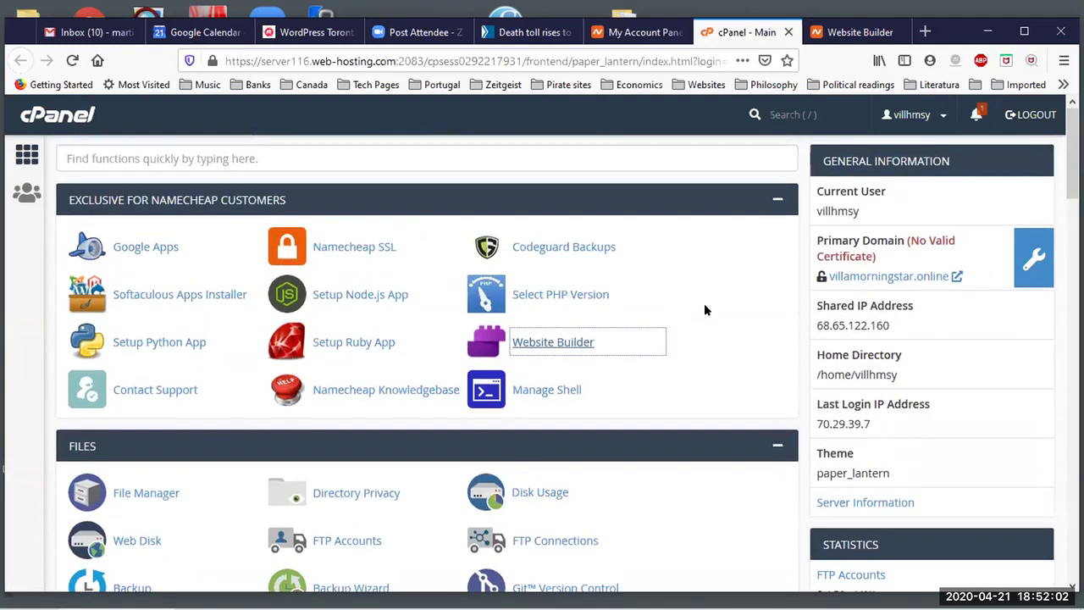
pyautogui.click(543, 342)
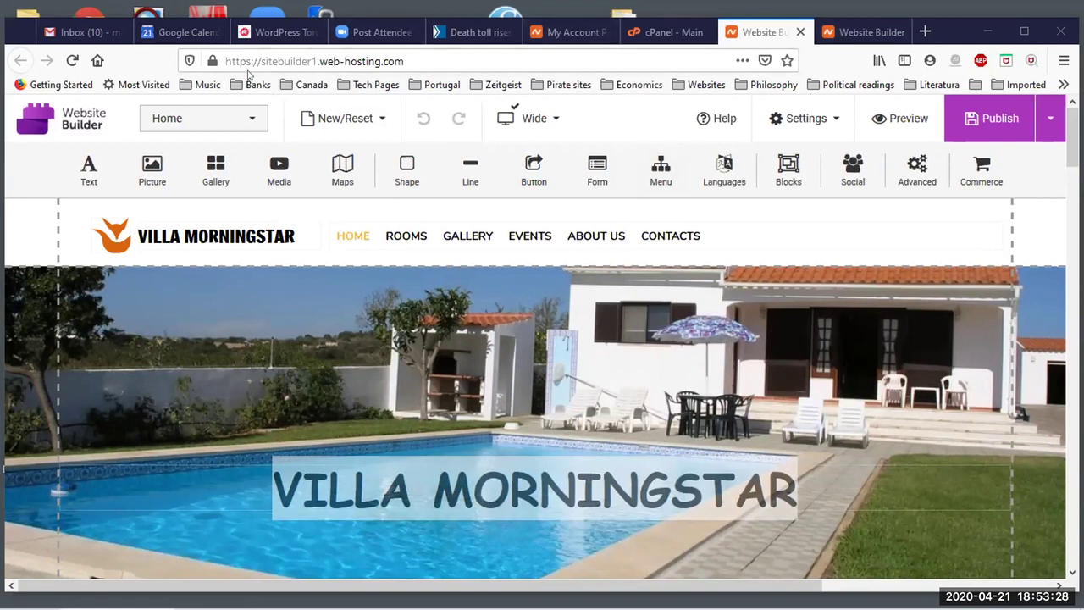
# Step: Close the Villa Morningstar site in Website Builder and return to the cPanel main page
pyautogui.click(280, 33)
pyautogui.hotkey('ctrl', 'Tab')
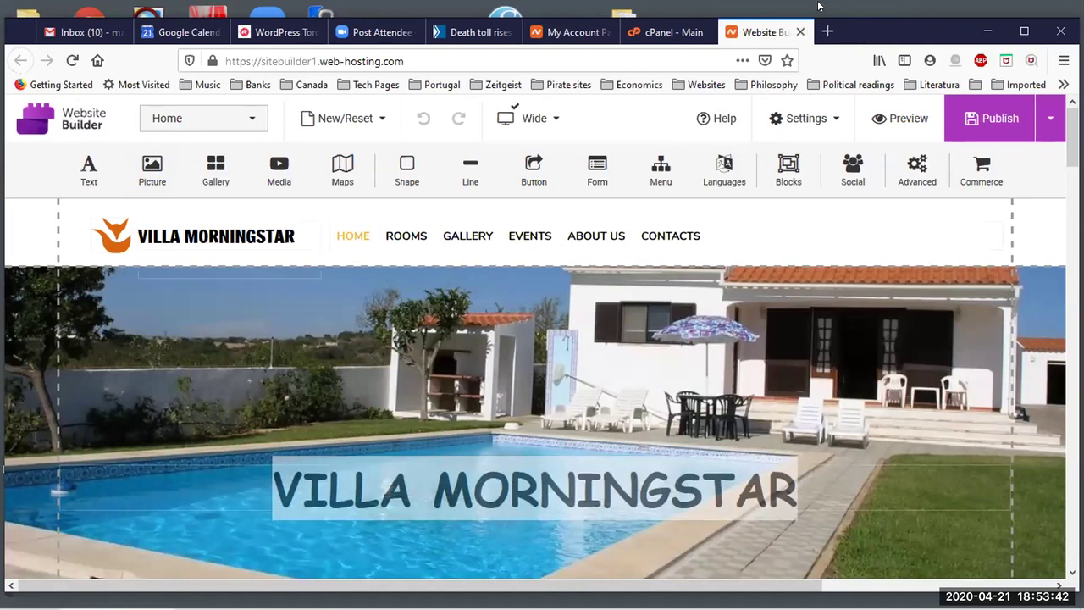
pyautogui.hotkey('ctrl', 'w')
# Step: Examine the remaining cPanel sections, including Security, Software, Advanced, Preferences and the Softaculous Apps Installer scripts
pyautogui.scroll(-15, 544, 349)
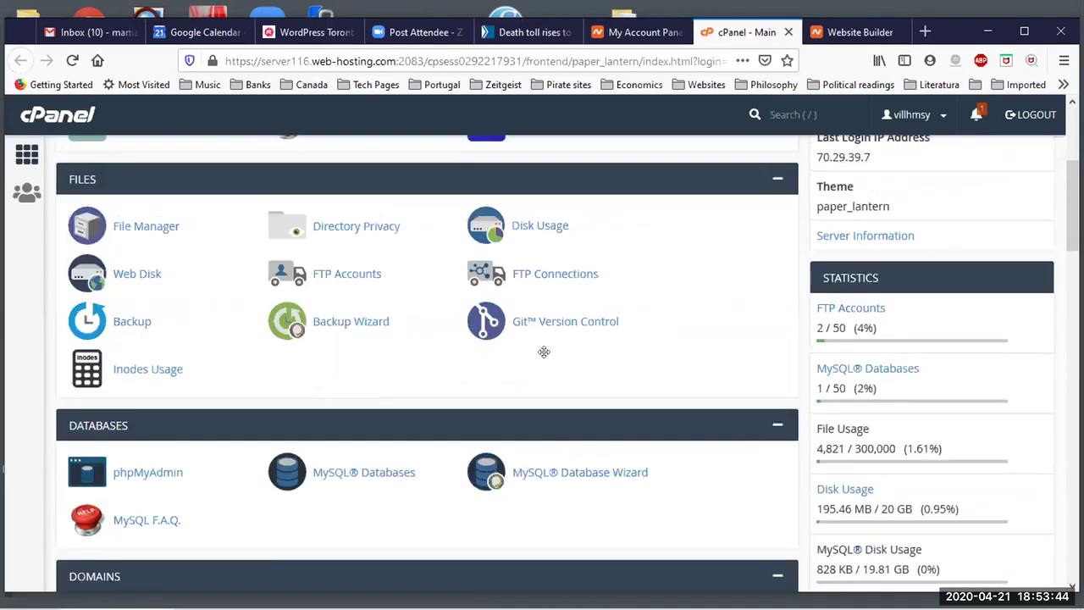
pyautogui.scroll(-10, 536, 350)
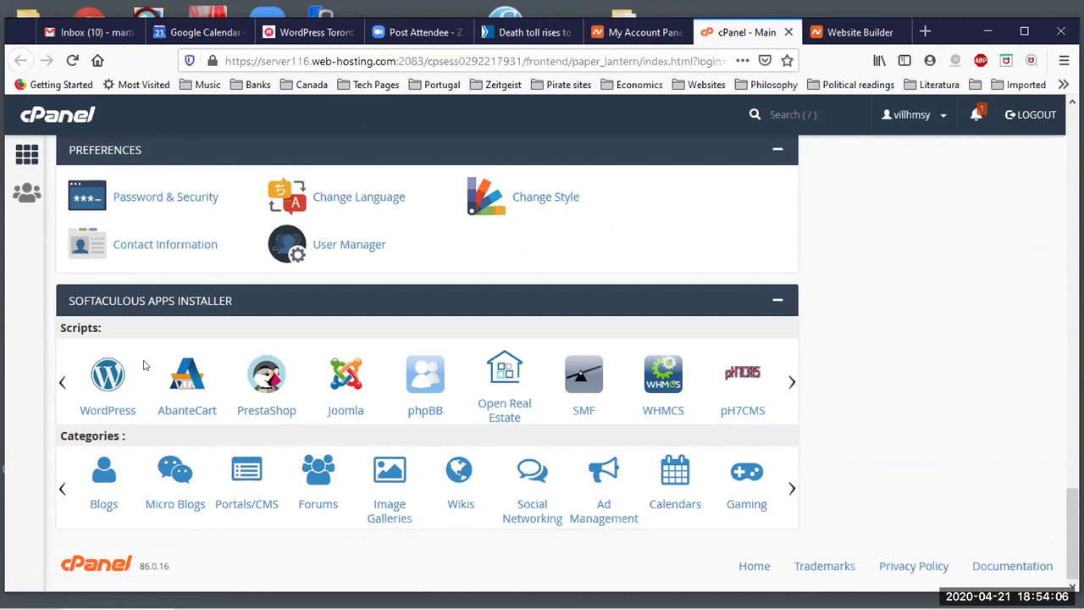
pyautogui.scroll(2, 172, 356)
pyautogui.scroll(3, 171, 356)
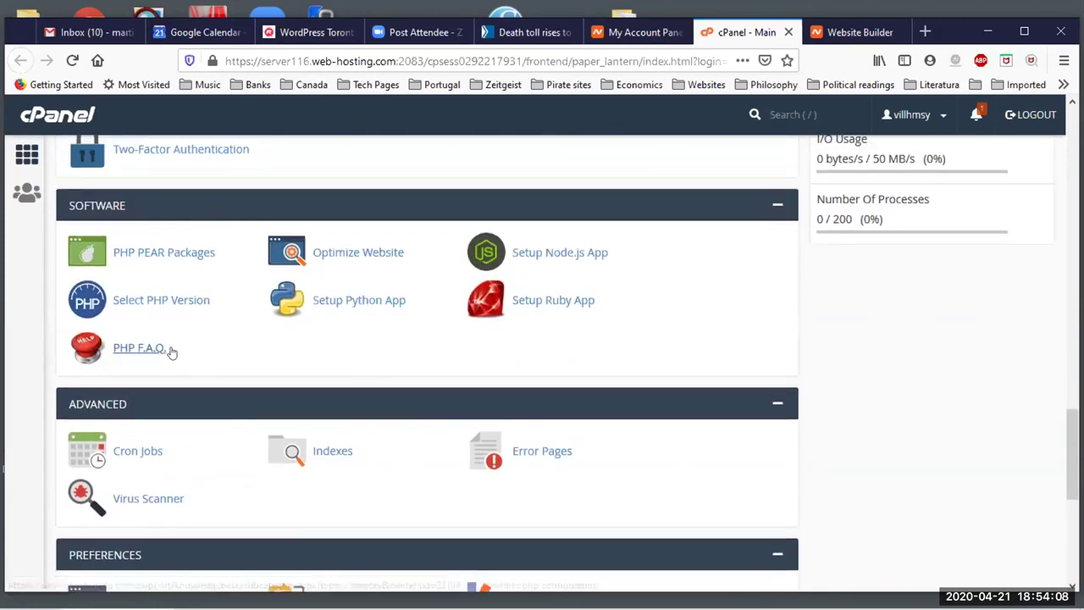
pyautogui.scroll(-5, 172, 355)
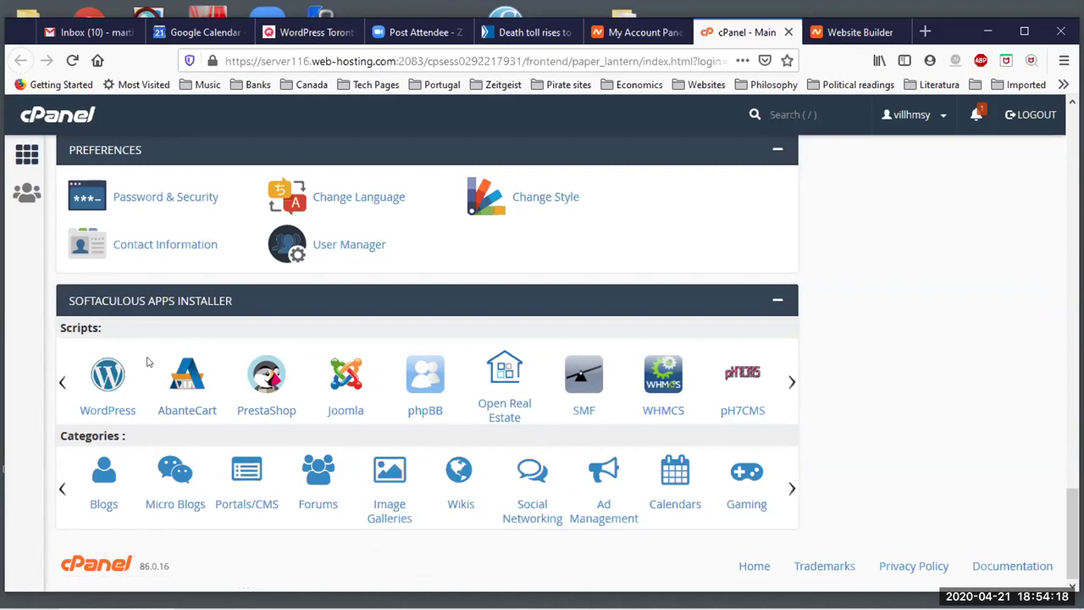
pyautogui.scroll(7, 144, 285)
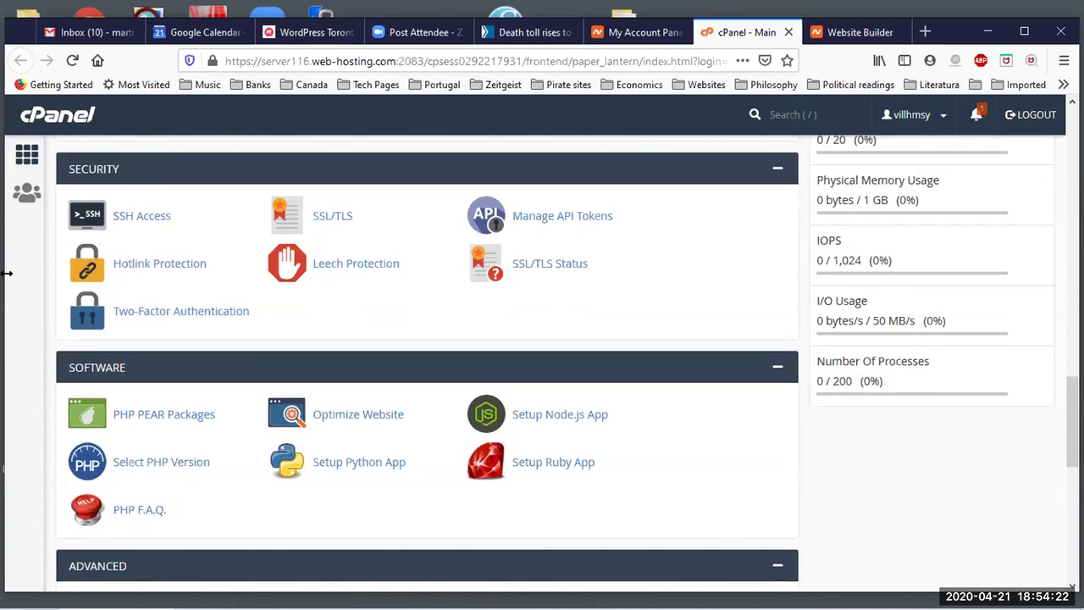
pyautogui.scroll(-3, 320, 395)
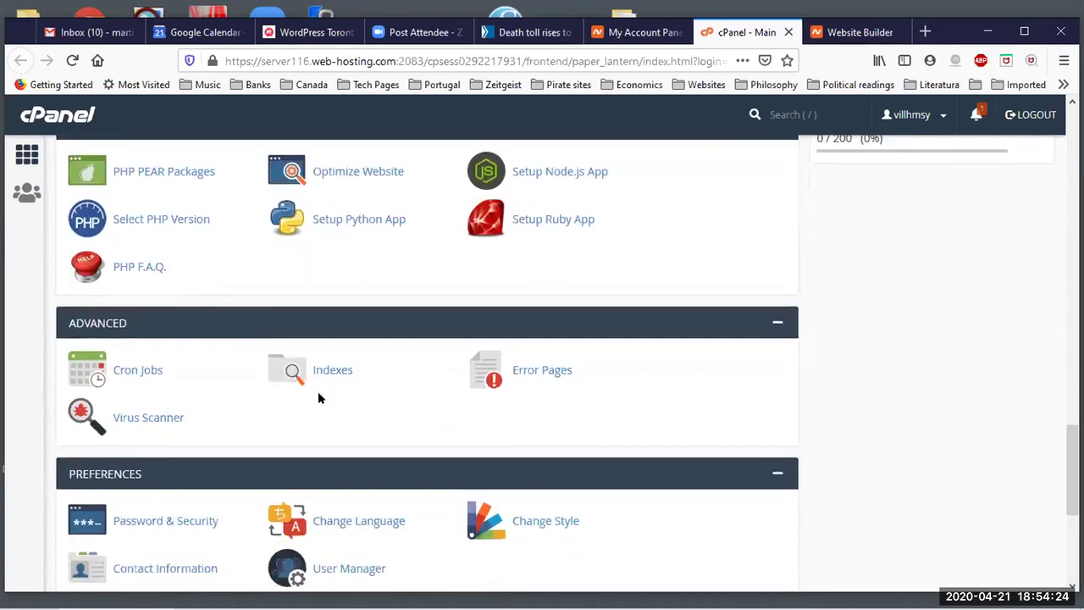
pyautogui.scroll(-1, 203, 401)
pyautogui.scroll(-1, 201, 400)
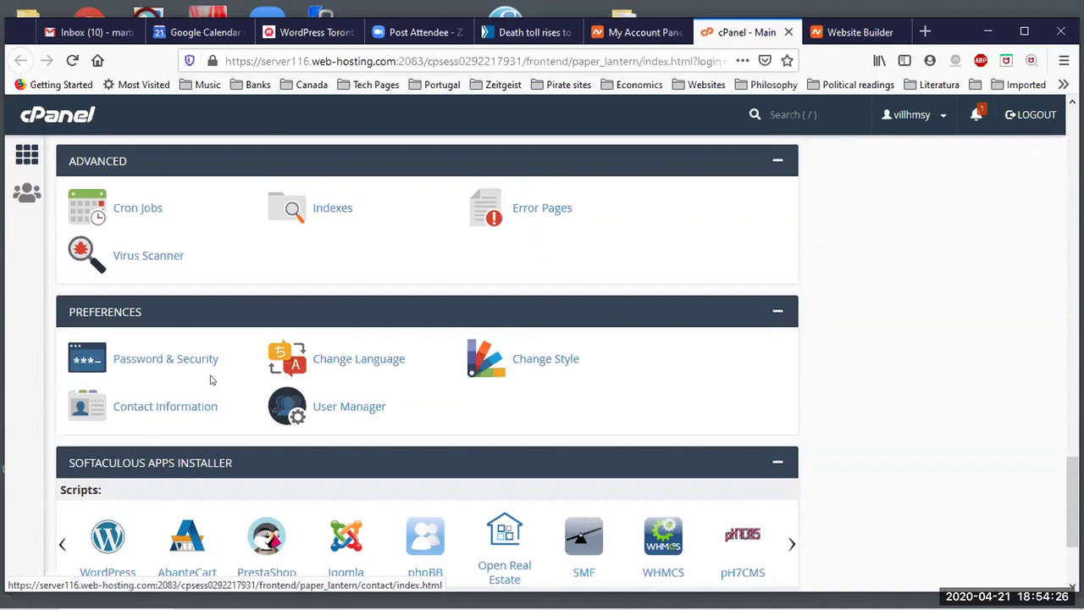